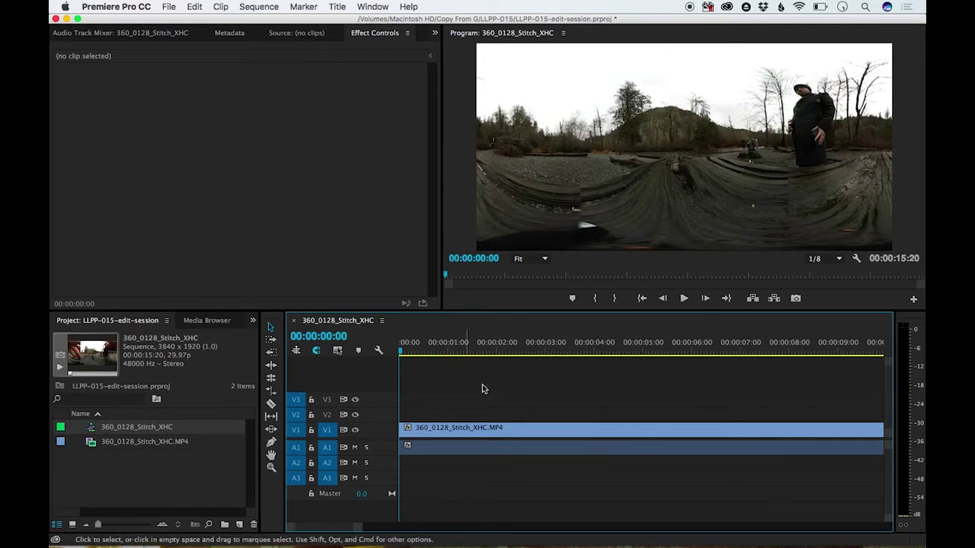
- Export the sequence frame at 00:00:03:23 as a TIFF still
left_click(661, 344)
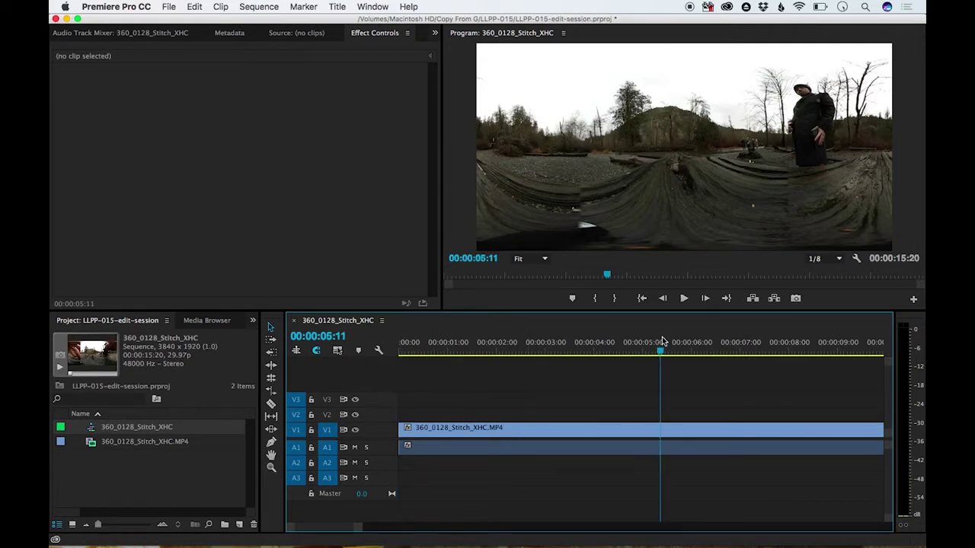
left_click(583, 342)
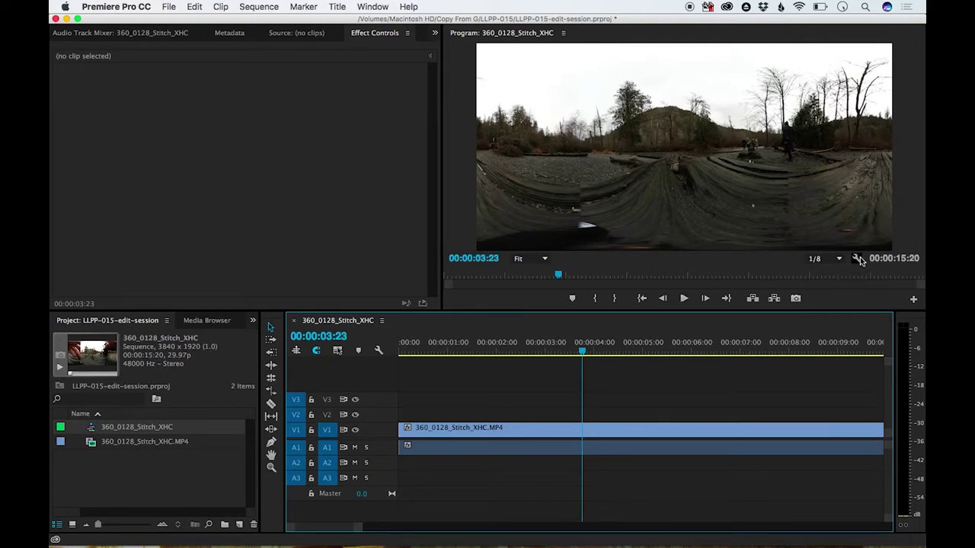
left_click(795, 299)
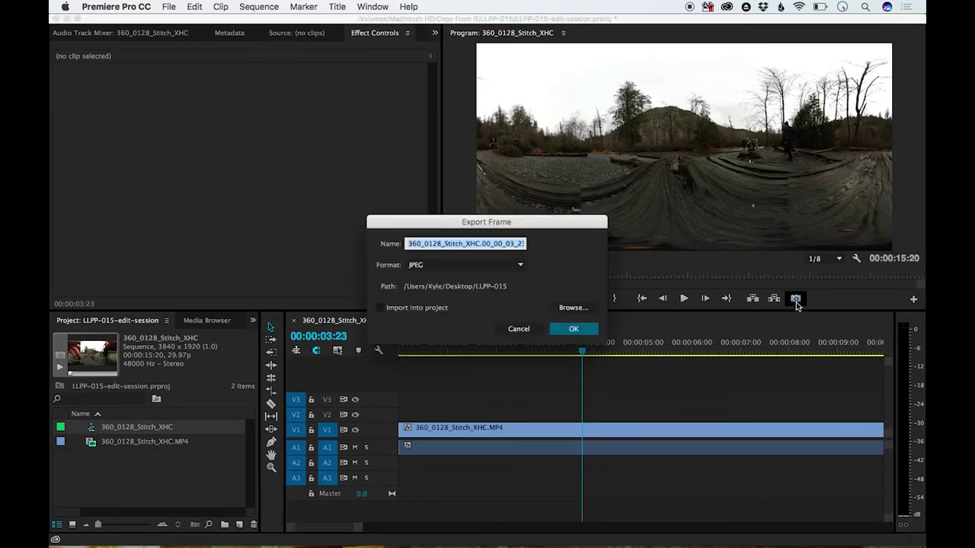
left_click(434, 262)
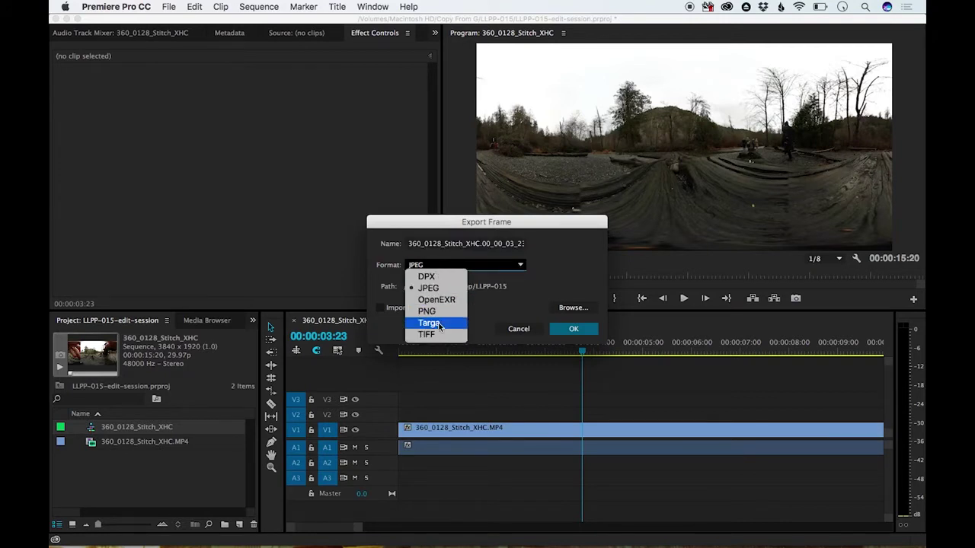
left_click(435, 334)
left_click(570, 330)
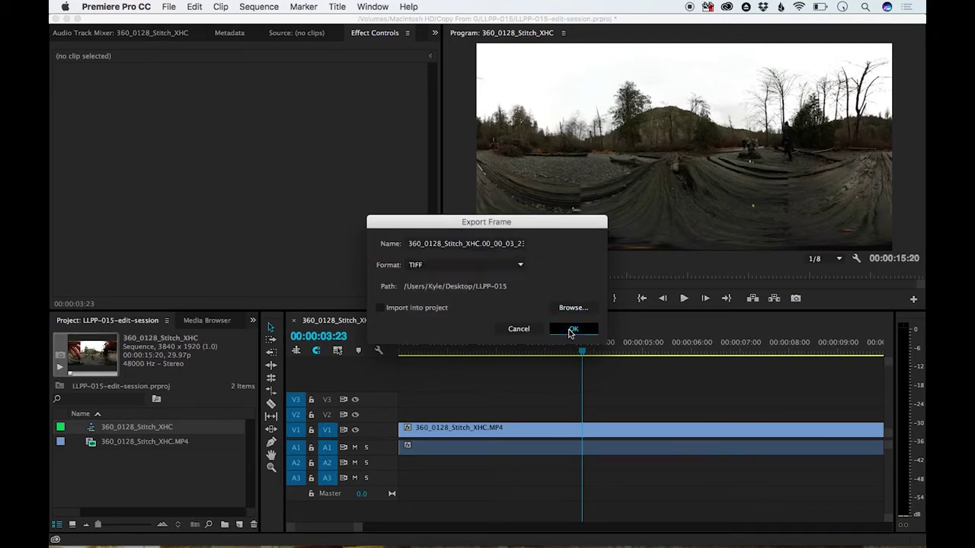
key("super+Tab")
key("super+Tab")
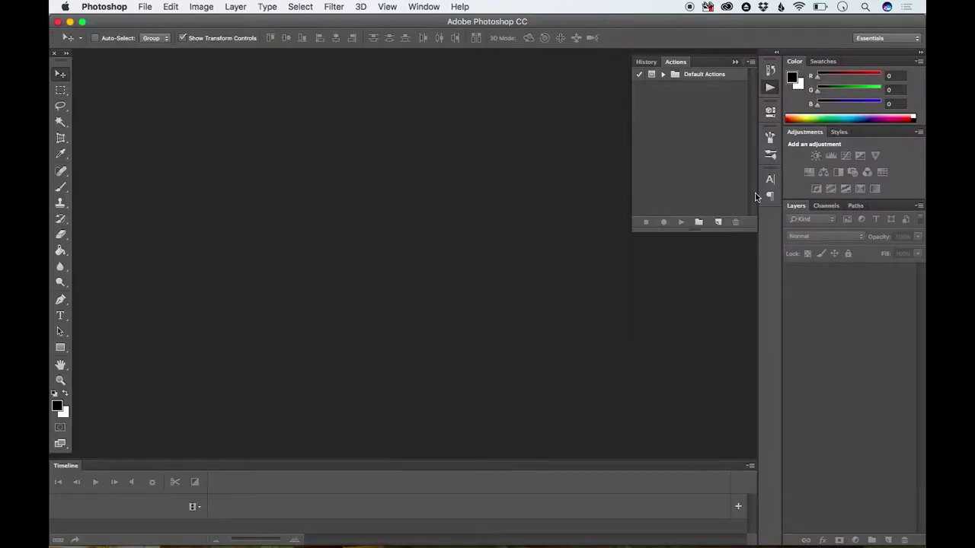
- Load Tripod Removal.atn from the LLPP-015 folder into Photoshop by dragging it onto the app
key("super+Tab")
key("super+Tab")
key("super+Tab")
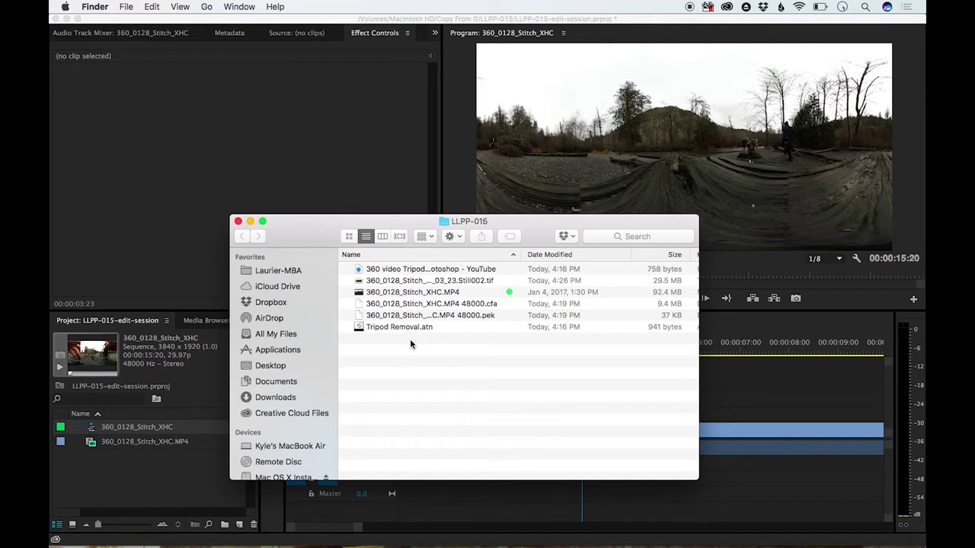
left_click(422, 327)
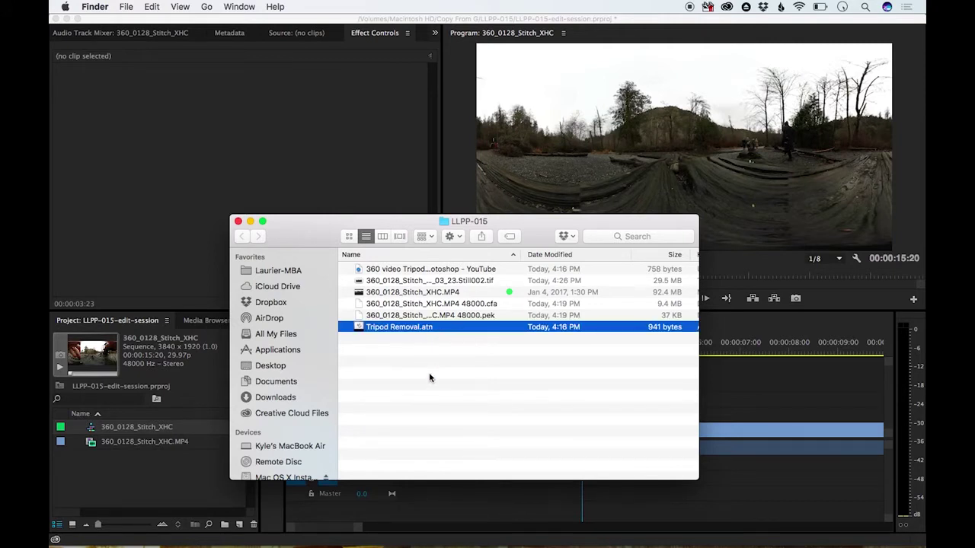
left_click_drag(425, 328, 735, 533)
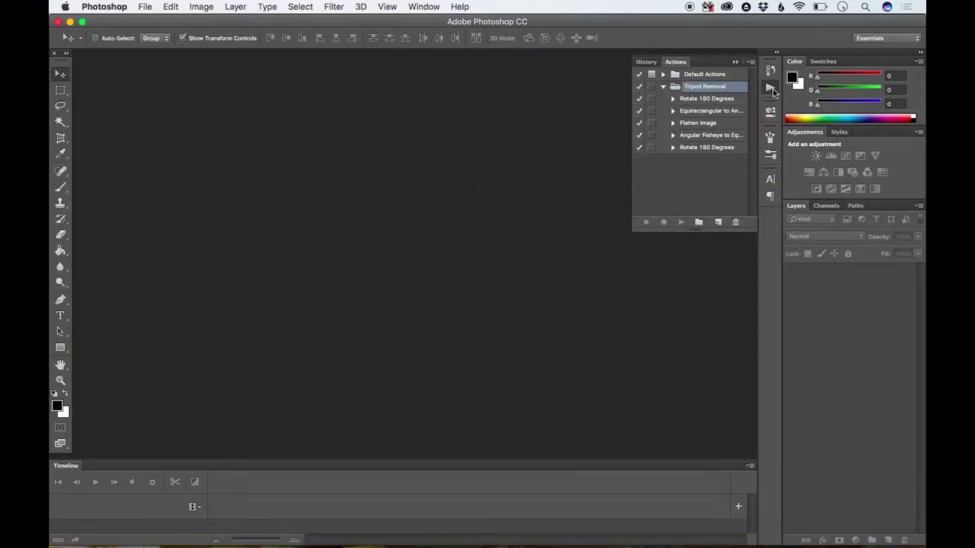
left_click(423, 7)
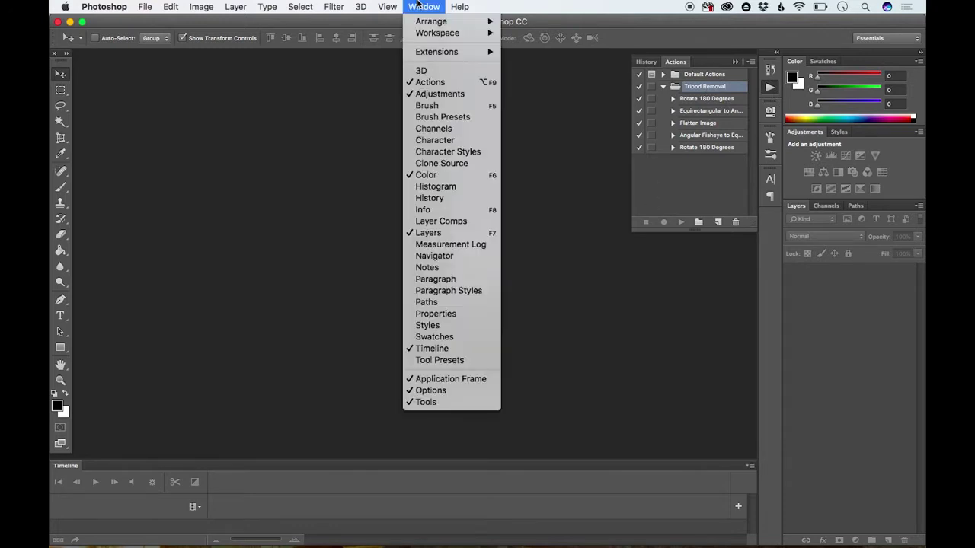
left_click(436, 83)
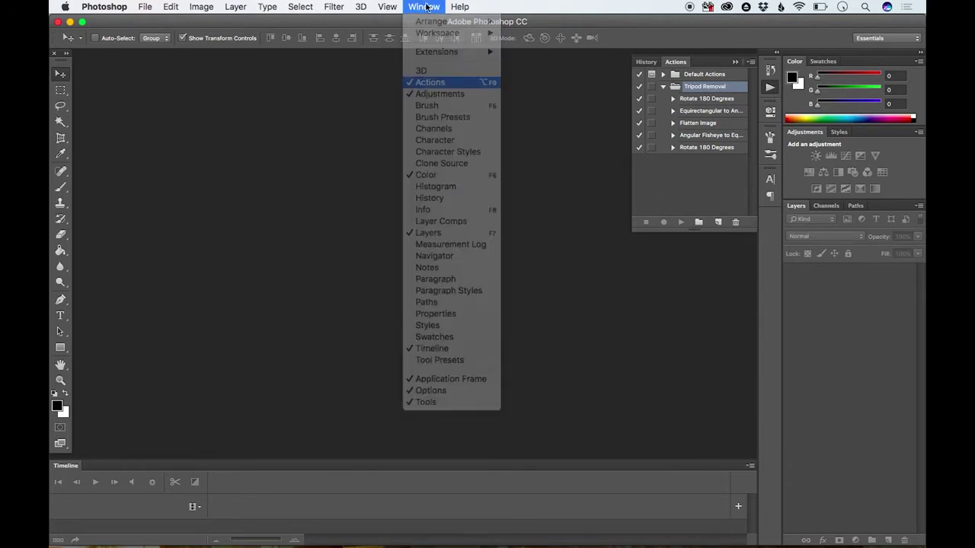
left_click(423, 7)
left_click(766, 91)
left_click(765, 92)
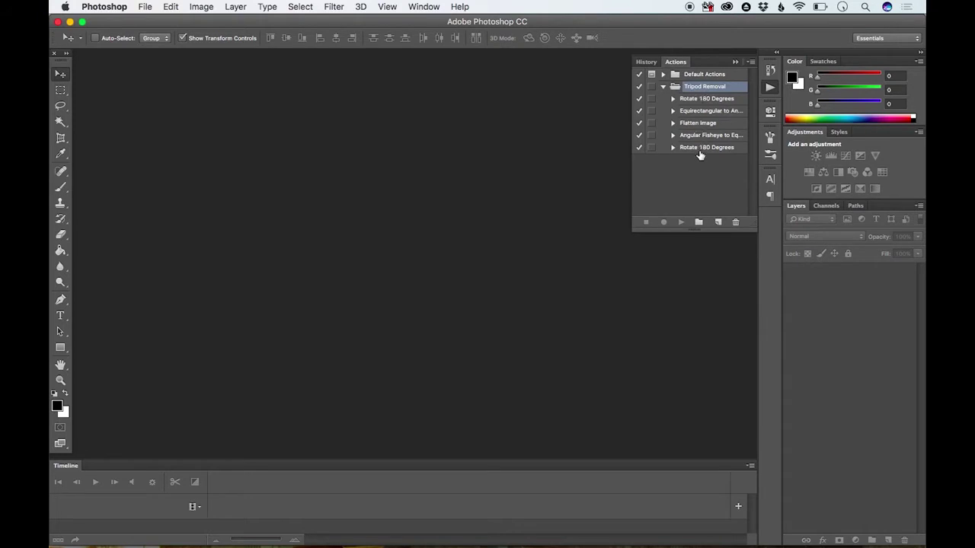
key("super+Tab")
- Preview the exported TIFF still in Quick Look and open it in Photoshop
left_click(463, 283)
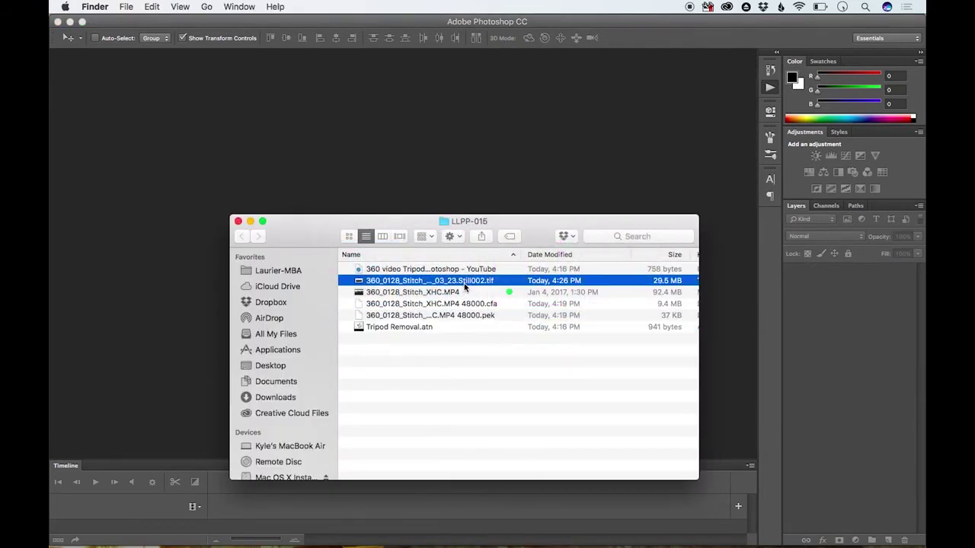
key("space")
key("space")
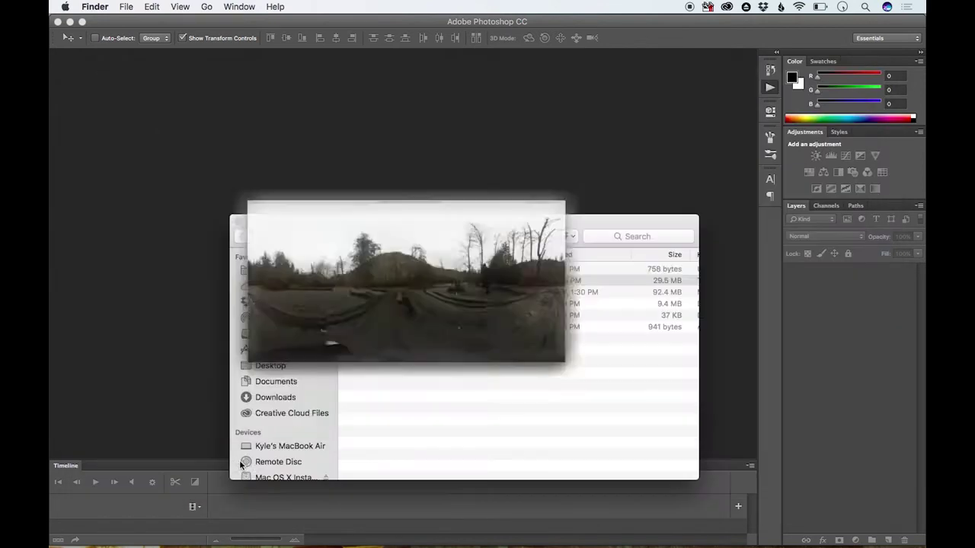
left_click_drag(442, 285, 448, 107)
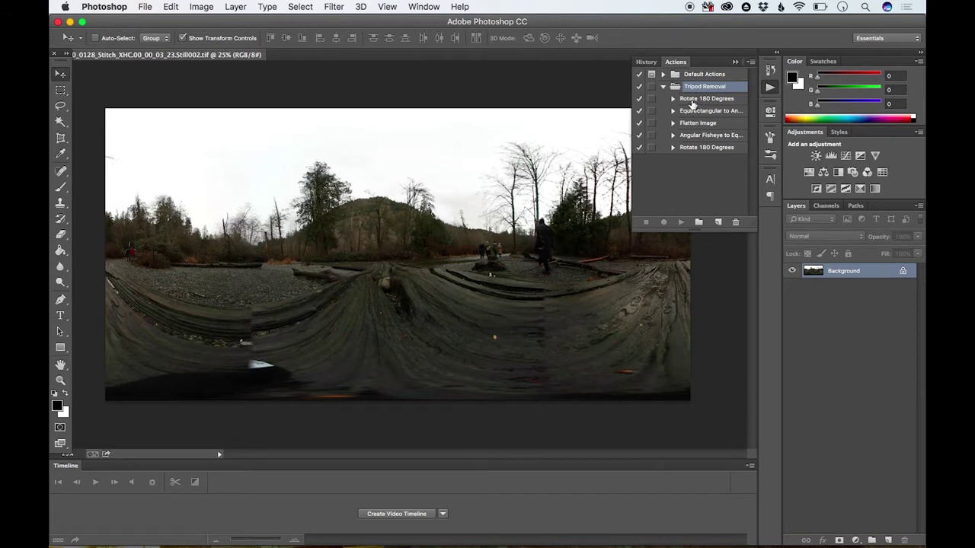
- Run the Rotate 180 Degrees and Equirectangular to Angular Fisheye actions on the panorama
left_click(694, 100)
left_click(681, 221)
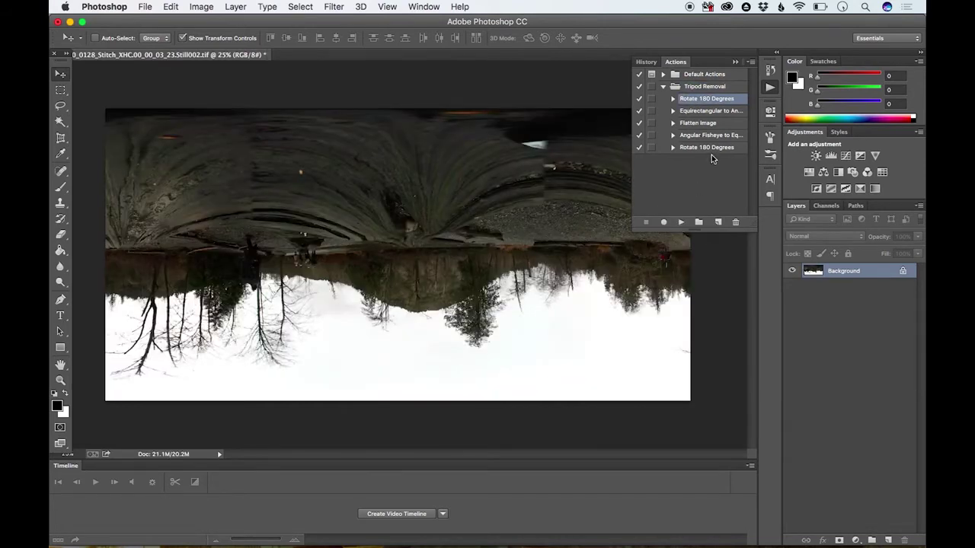
left_click(712, 112)
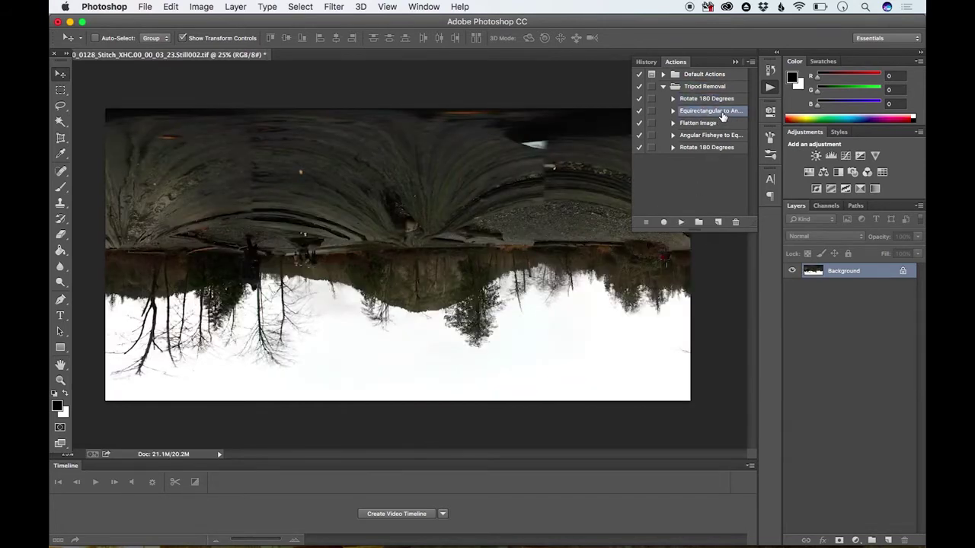
left_click(681, 221)
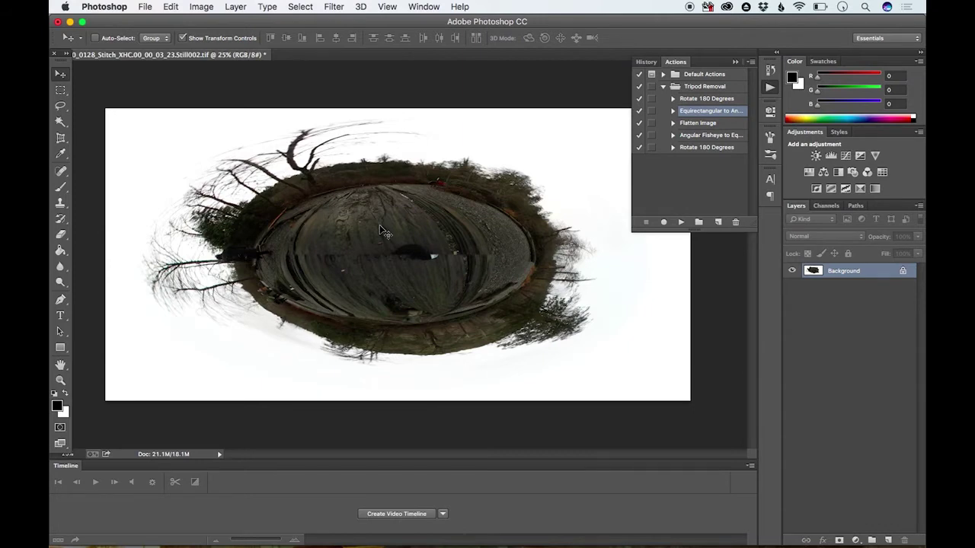
- Duplicate the Background layer into a Background copy layer
key("super+equal")
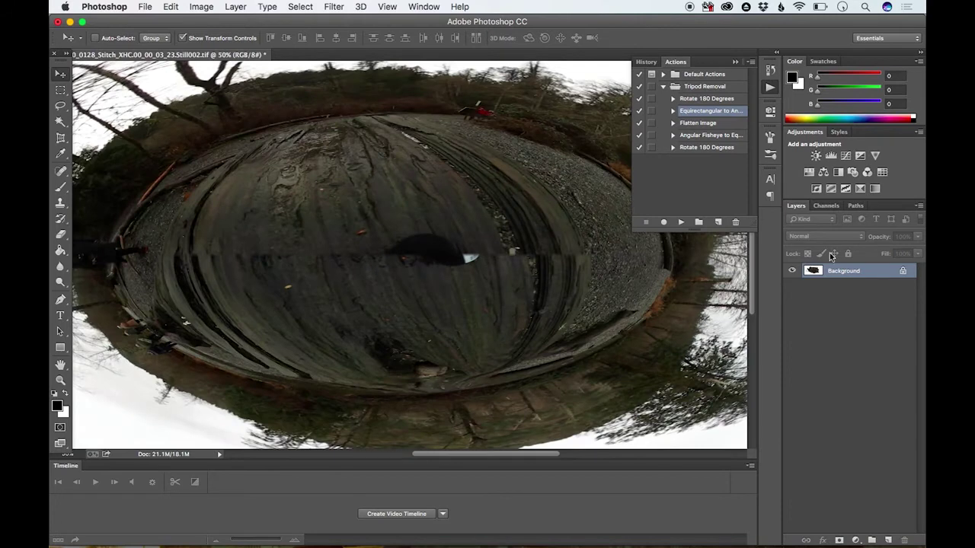
right_click(877, 273)
left_click(835, 296)
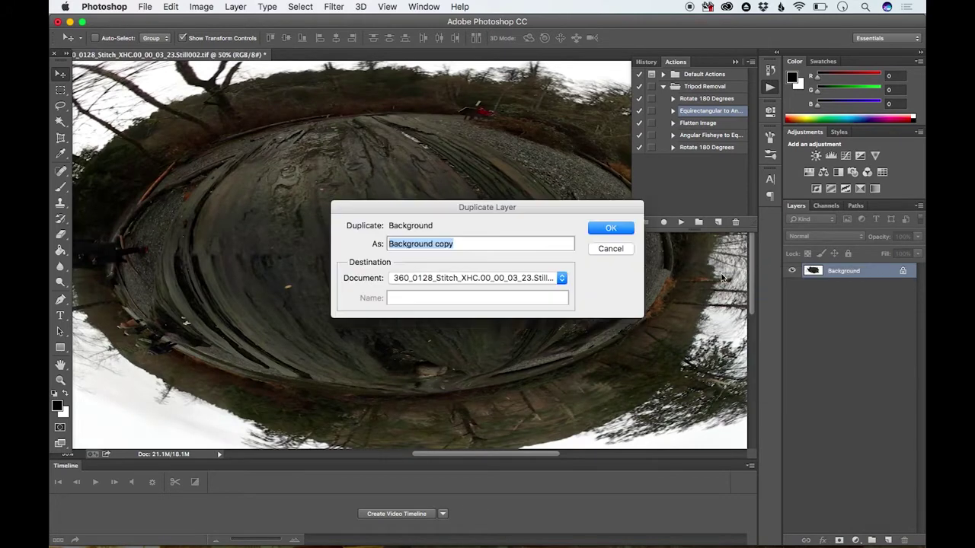
left_click(611, 228)
- Lasso the tripod shadow at the planet's centre and apply a Content-Aware fill to it
key("super+equal")
key("super+equal")
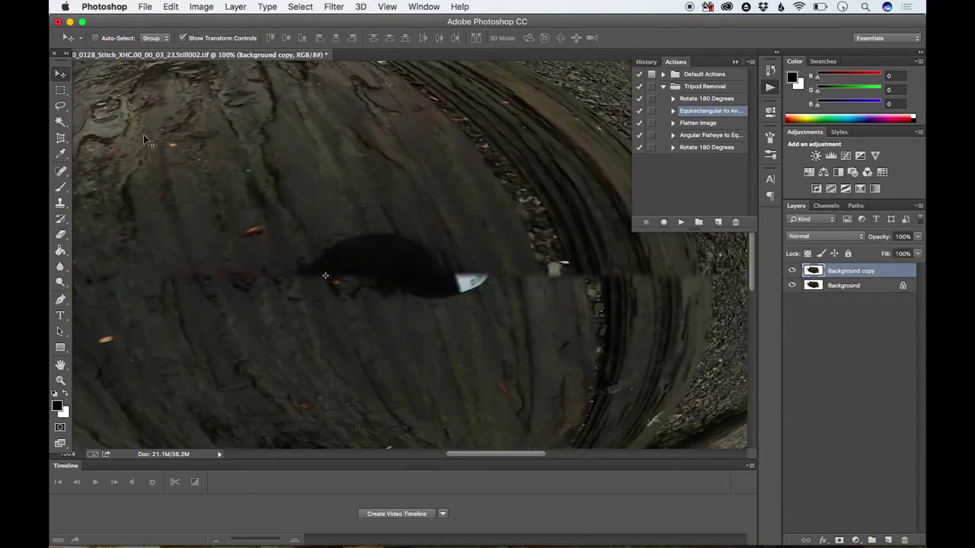
left_click(64, 106)
mouse_move(408, 211)
left_mouse_down()
mouse_move(306, 225)
mouse_move(267, 255)
mouse_move(268, 307)
mouse_move(371, 327)
mouse_move(434, 328)
mouse_move(477, 315)
mouse_move(504, 289)
mouse_move(502, 250)
mouse_move(410, 214)
left_mouse_up()
left_click(171, 7)
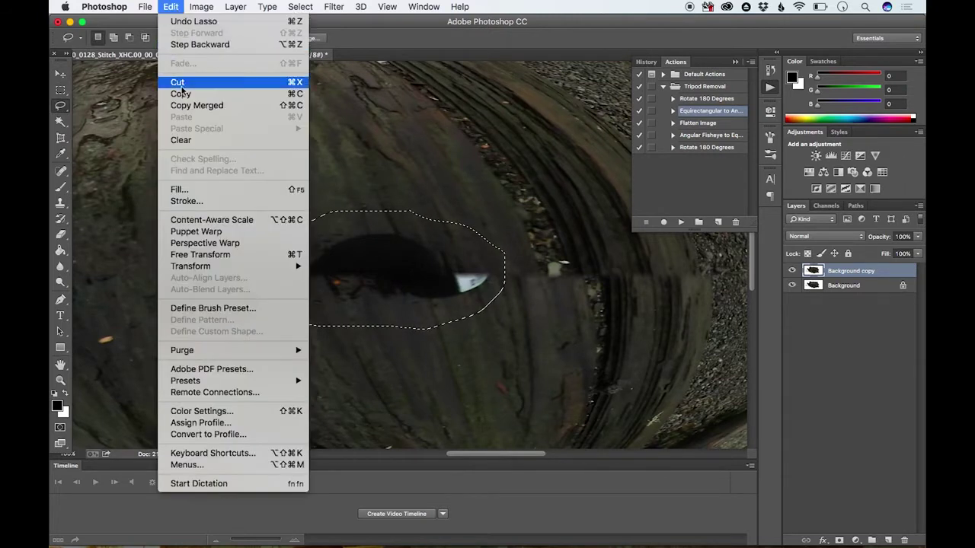
left_click(183, 190)
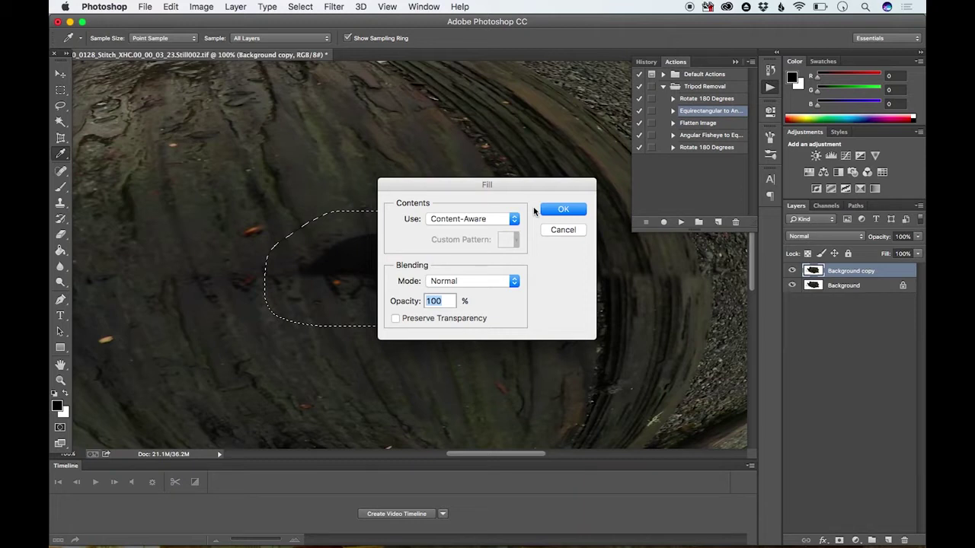
left_click(550, 210)
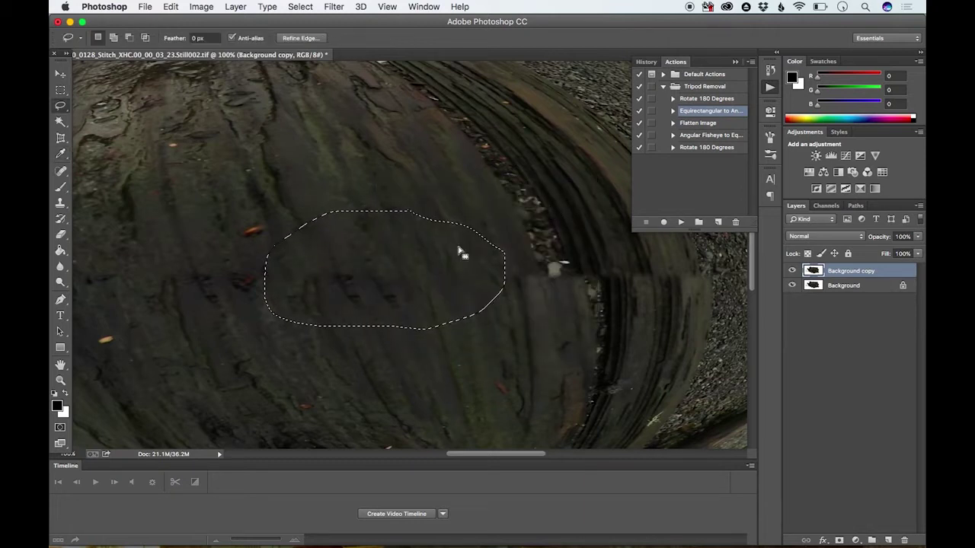
- Deselect, zoom out, and toggle the Background copy layer to compare, leaving it hidden
key("super+d")
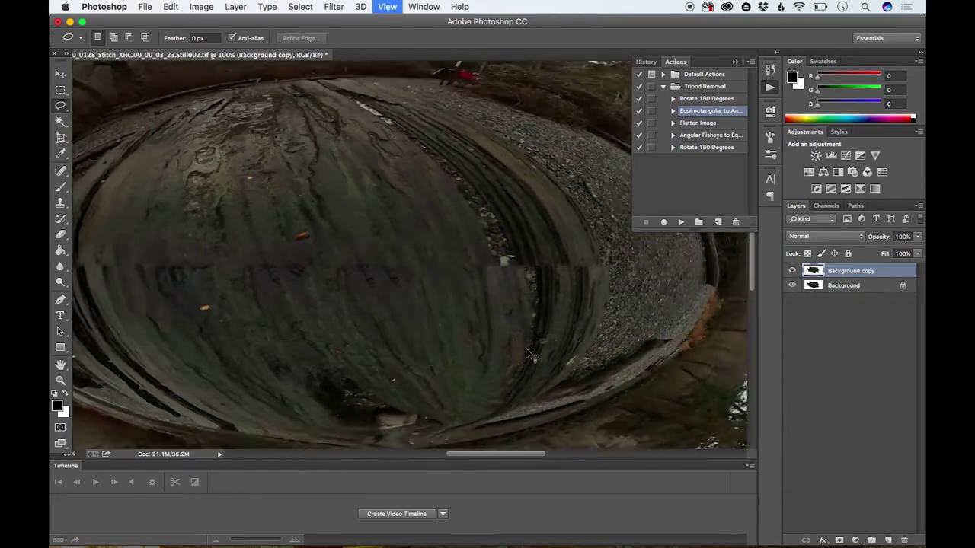
key("super+minus")
key("super+minus")
key("super+plus")
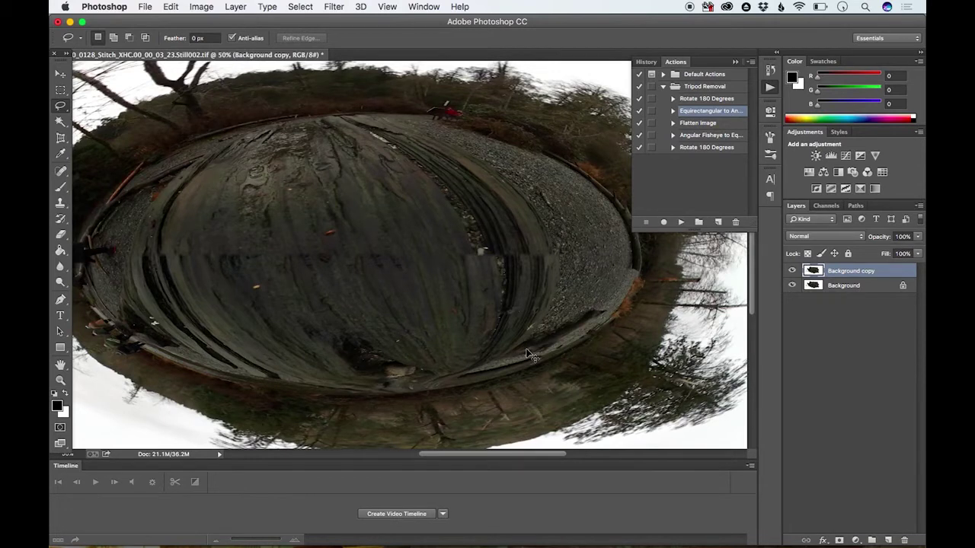
left_click(792, 271)
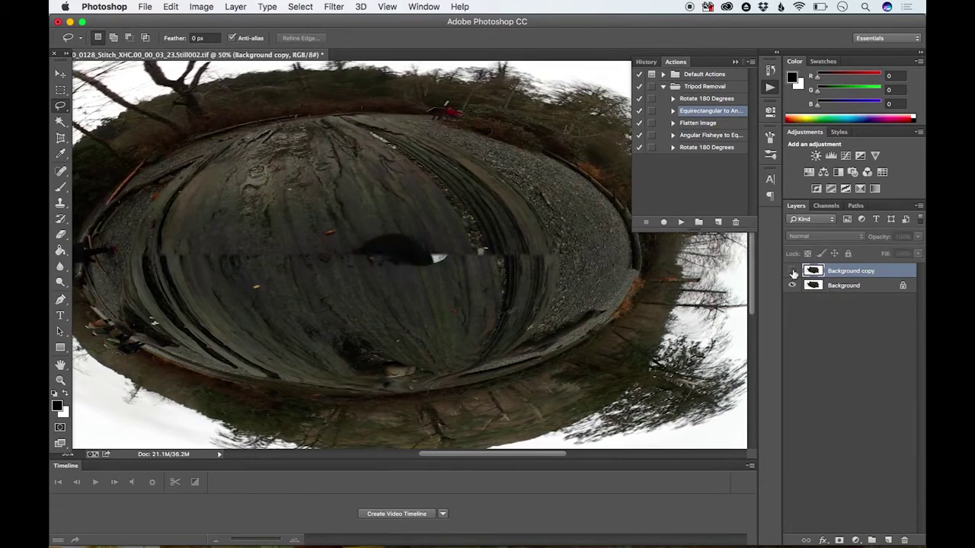
left_click(792, 272)
left_click(792, 271)
left_click(792, 271)
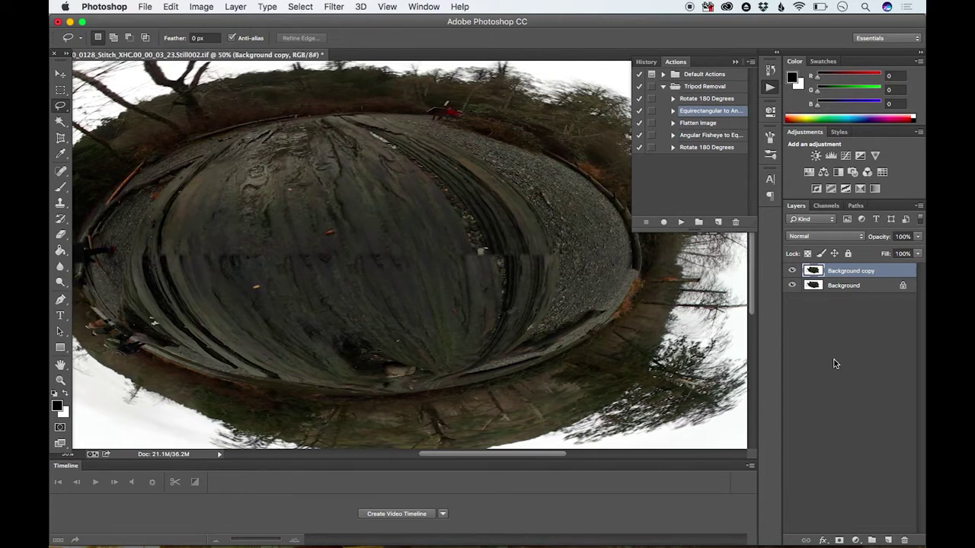
left_click(792, 272)
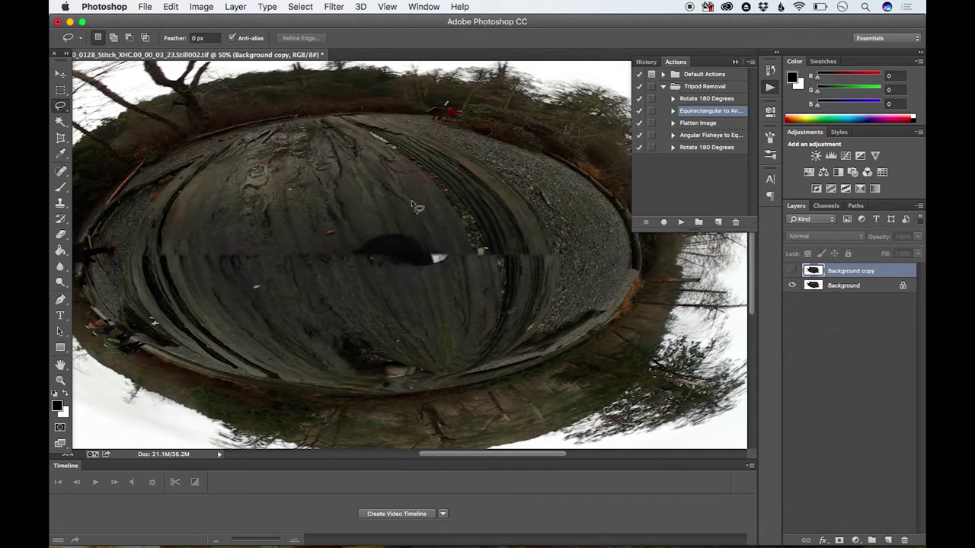
- Lasso the tripod blob, show the Background copy layer and hide the original Background
mouse_move(401, 220)
left_mouse_down()
mouse_move(358, 236)
mouse_move(340, 260)
mouse_move(352, 275)
mouse_move(413, 287)
mouse_move(454, 272)
mouse_move(462, 255)
mouse_move(455, 238)
mouse_move(419, 219)
left_mouse_up()
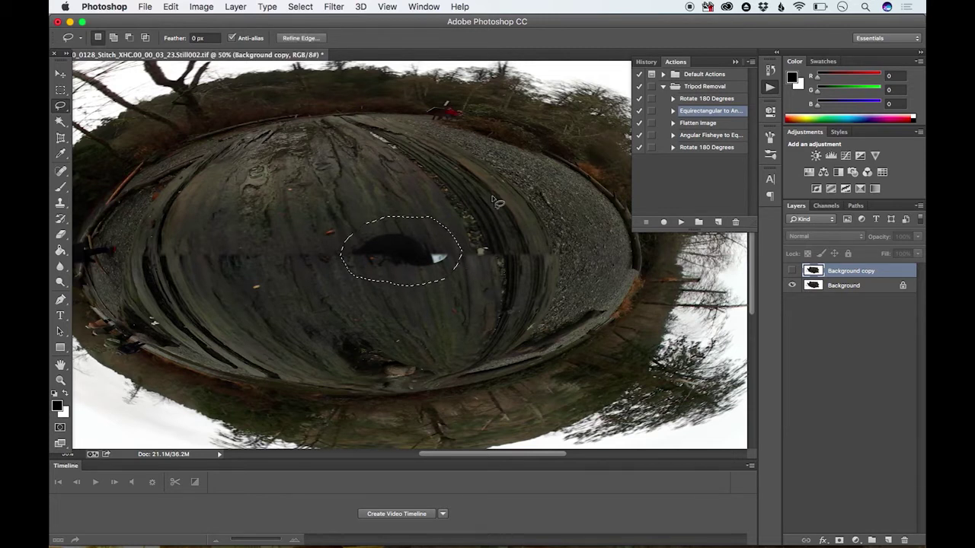
left_click(792, 271)
left_click(792, 285)
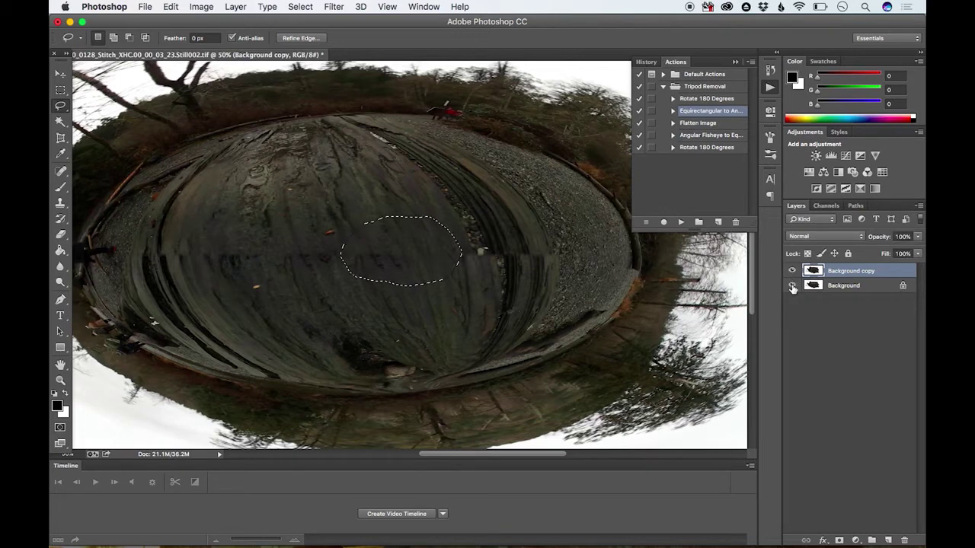
- Feather the selection by 15 px, invert it, and delete everything outside the patch
right_click(415, 238)
left_click(429, 264)
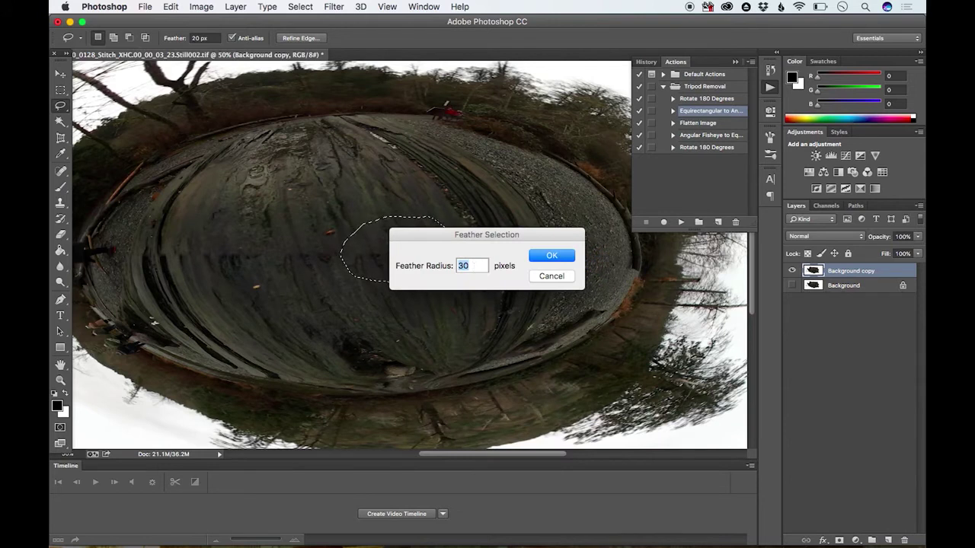
type("15")
key("Return")
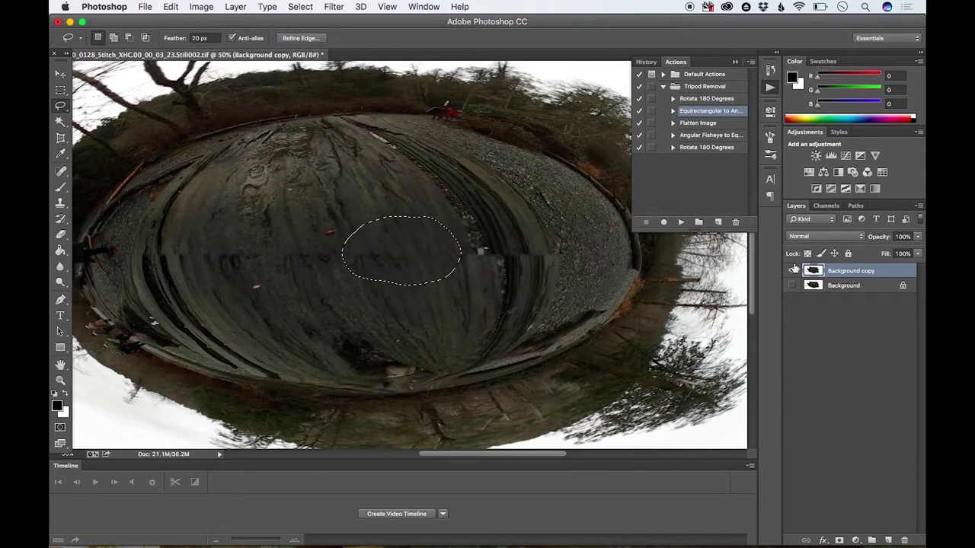
left_click(300, 6)
left_click(304, 57)
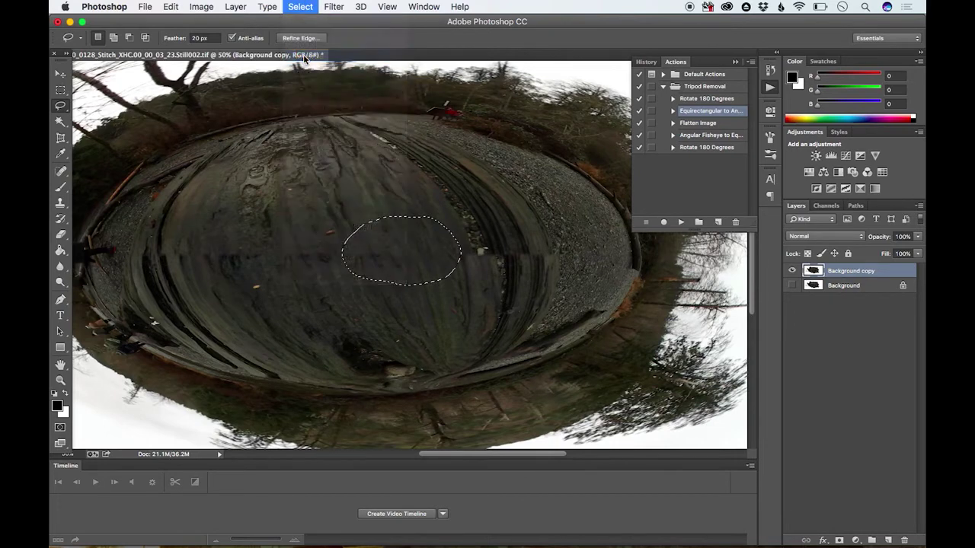
key("Delete")
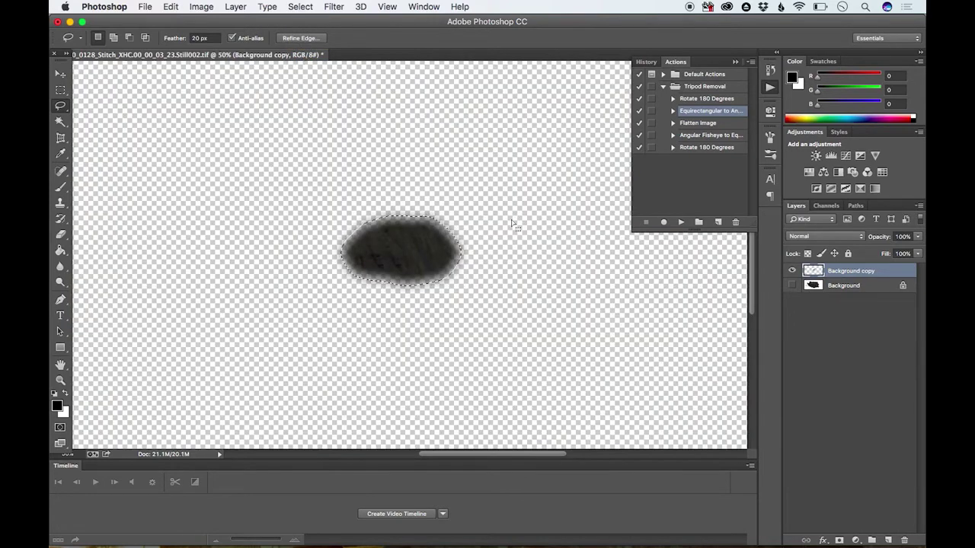
- Deselect, then run the Angular Fisheye to Equirectangular and Rotate 180 Degrees actions on the patch
key("m")
key("ctrl+d")
key("ctrl+minus")
key("ctrl+minus")
key("ctrl+minus")
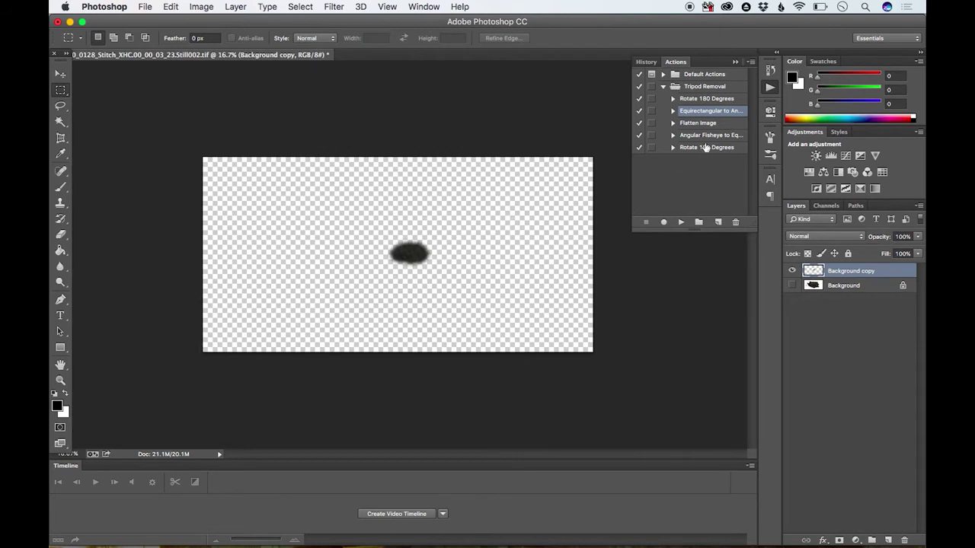
left_click(708, 124)
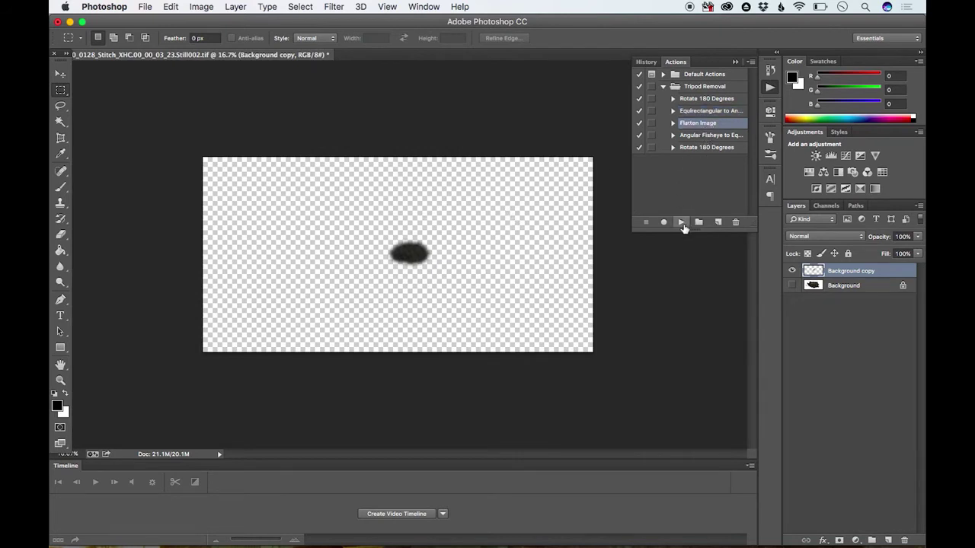
left_click(694, 139, "super")
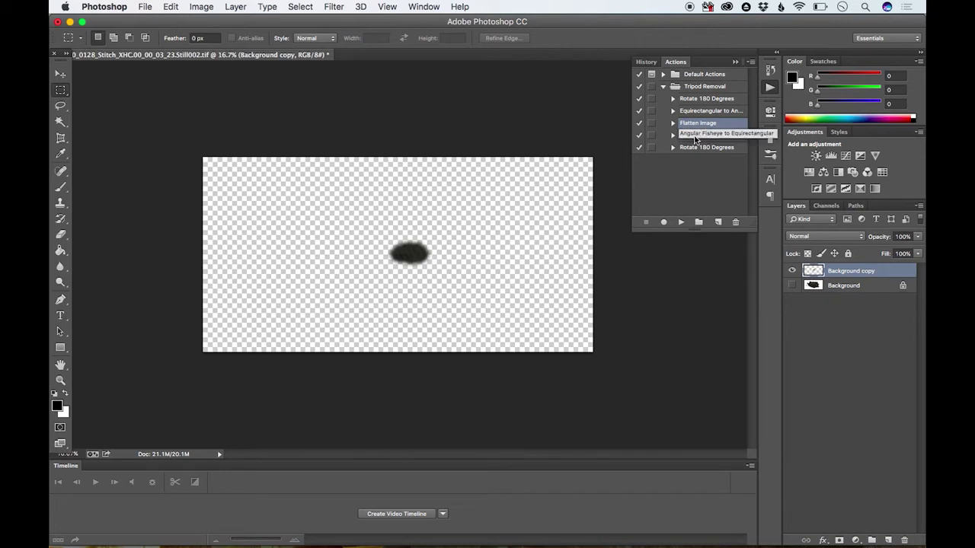
left_click(695, 138, "super")
left_click(697, 136)
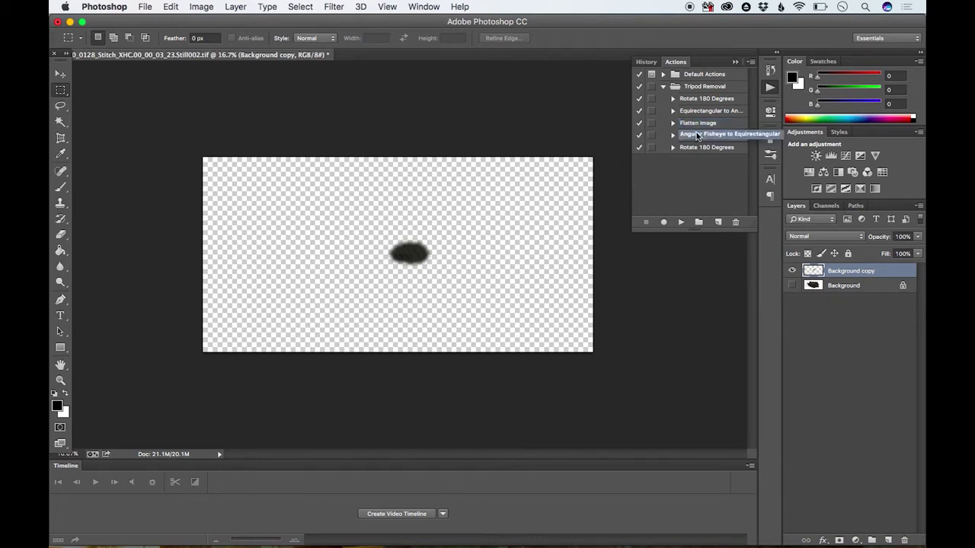
left_click(681, 222)
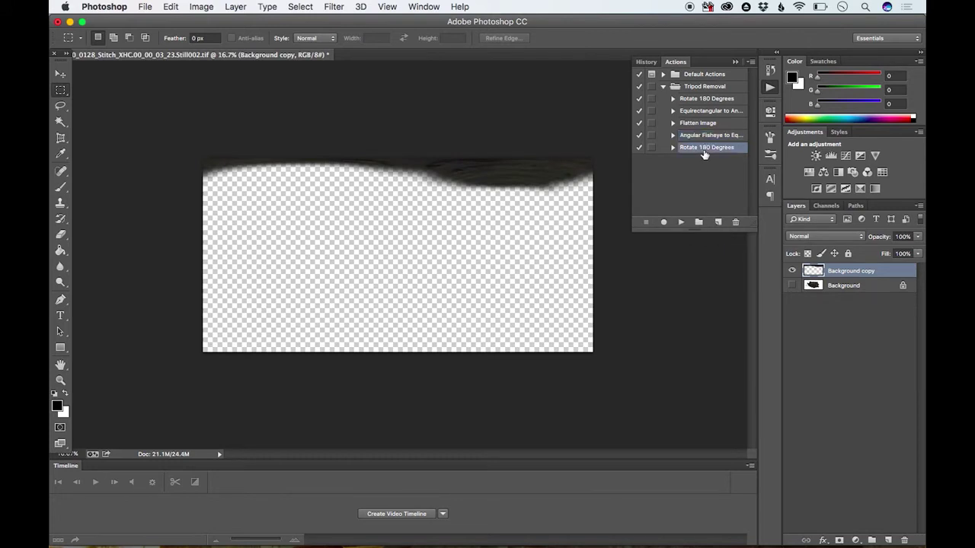
left_click(681, 223)
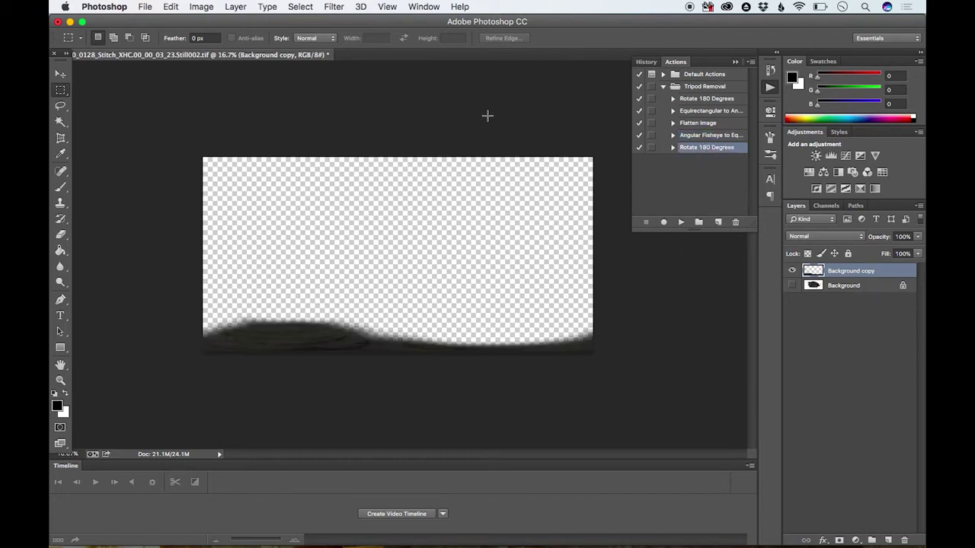
left_click(144, 7)
left_click(175, 144)
- Save the patch as Tripod-Paintout.png with None/Fast PNG compression
left_click(438, 418)
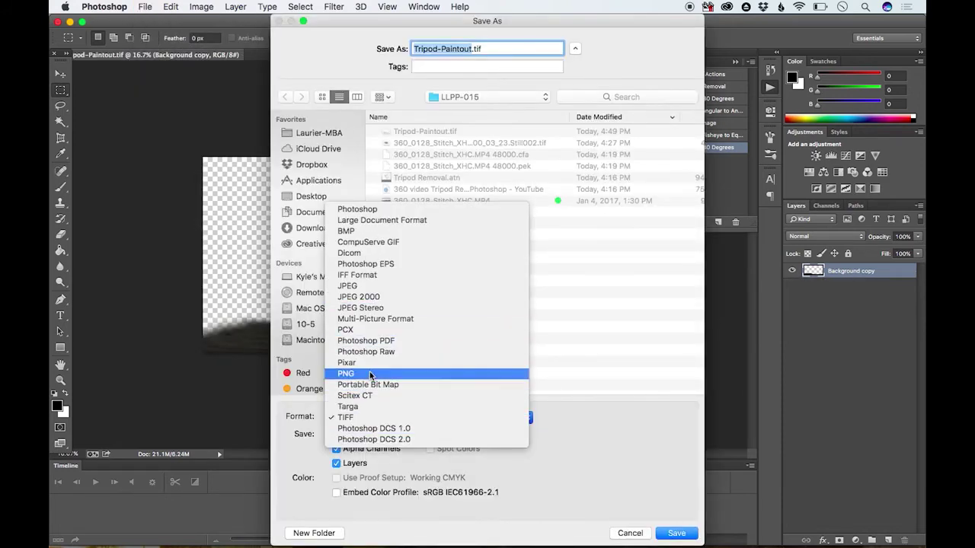
left_click(371, 372)
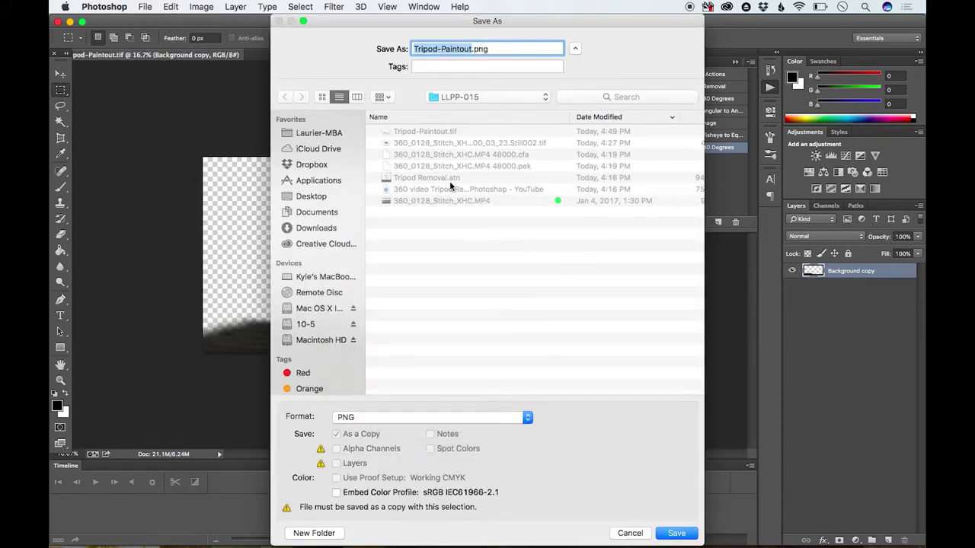
left_click(671, 534)
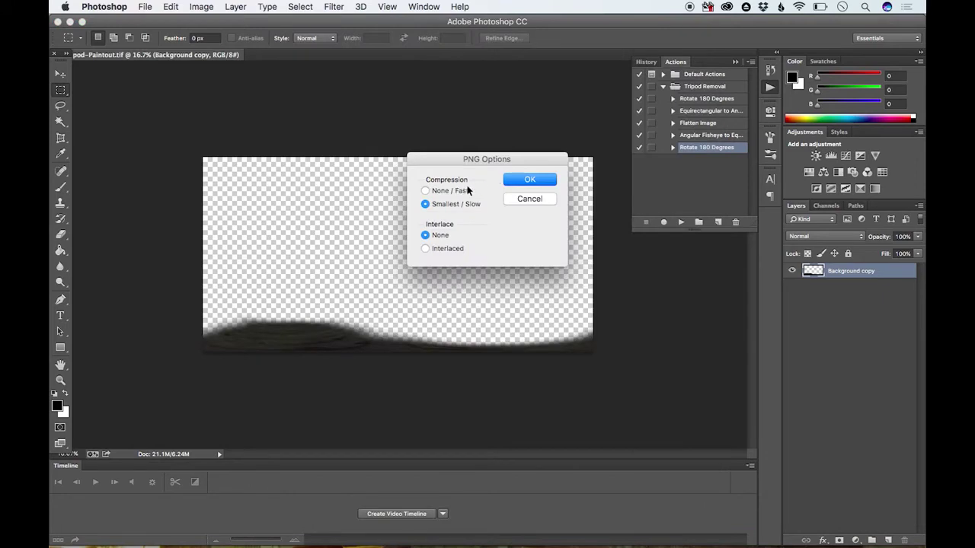
left_click(459, 191)
left_click(529, 179)
key("super+Tab")
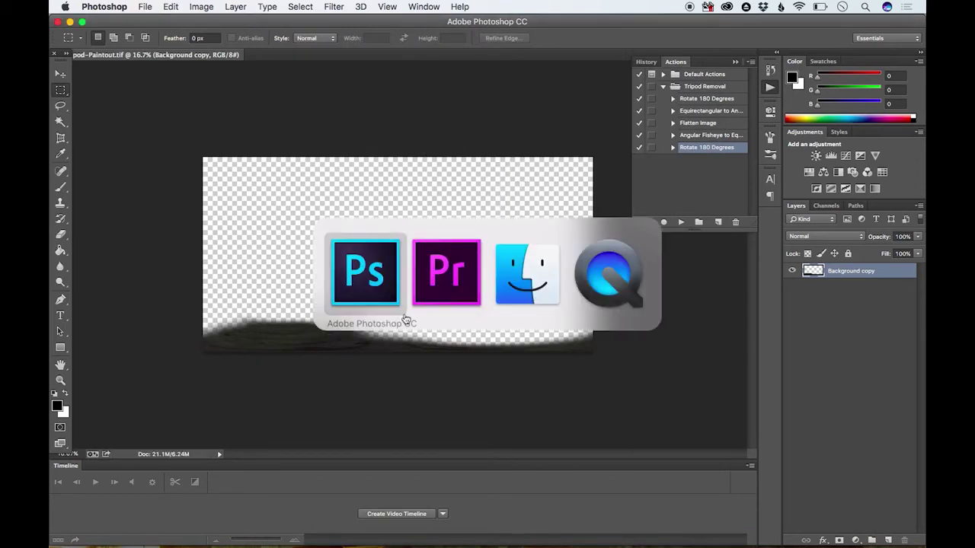
- Import Tripod-Paintout.png and place it on track V2 above the 360 footage
key("super+i")
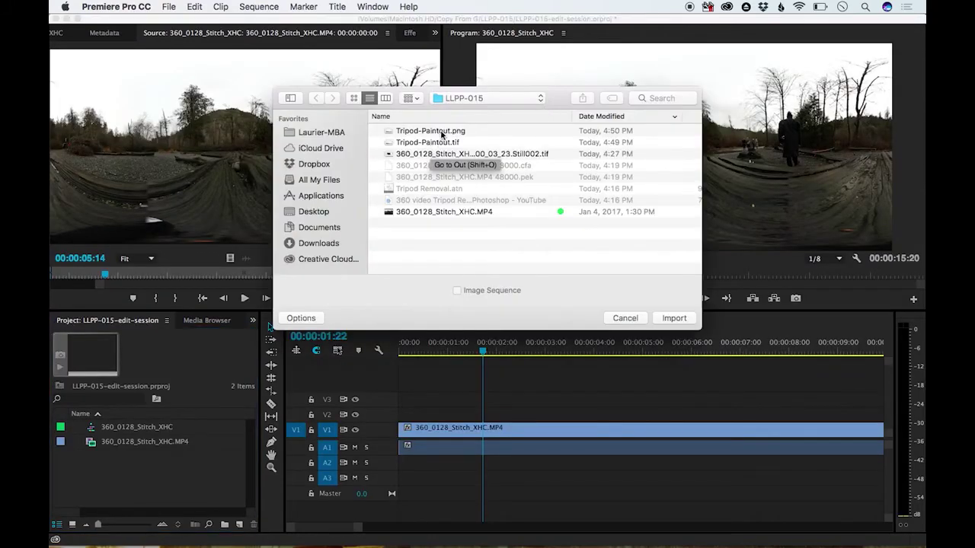
left_click(441, 132)
double_click(441, 133)
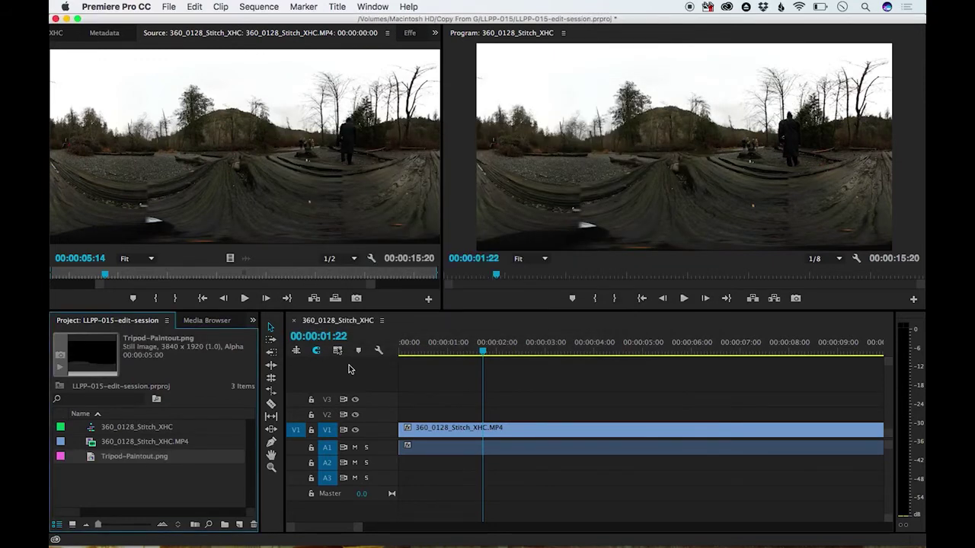
left_click_drag(131, 460, 400, 413)
- Toggle the patch to compare, then extend the Tripod-Paintout clip to 00:00:15:20
key("super+shift+e")
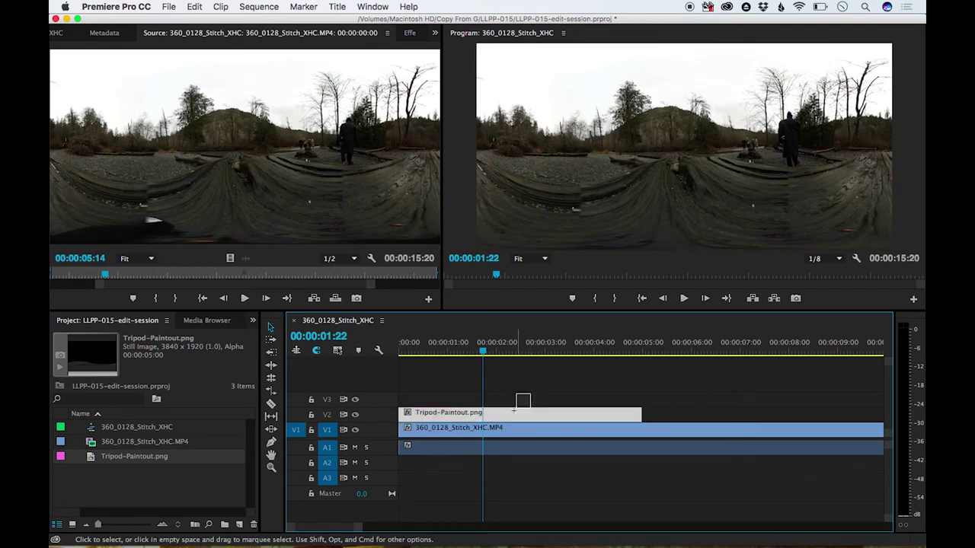
key("super+shift+e")
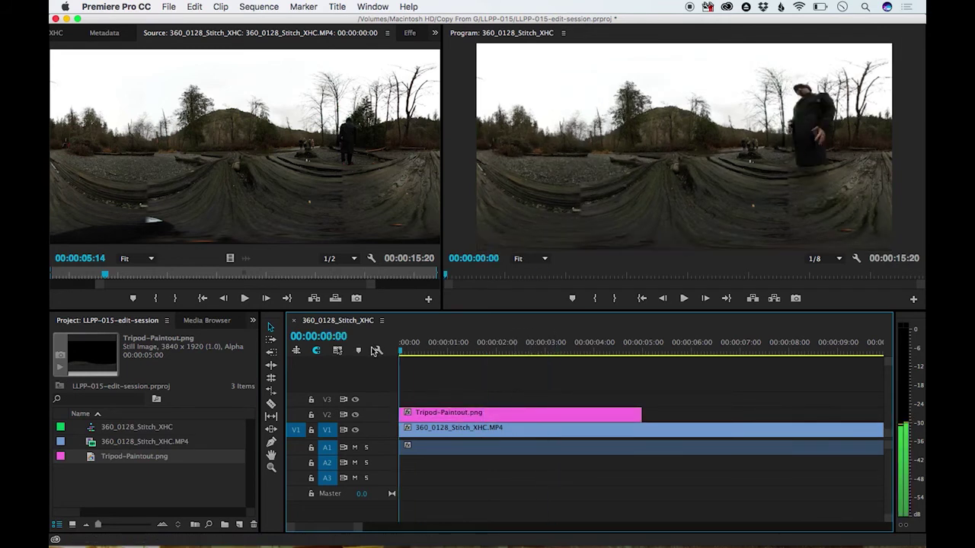
key("Home")
key("backslash")
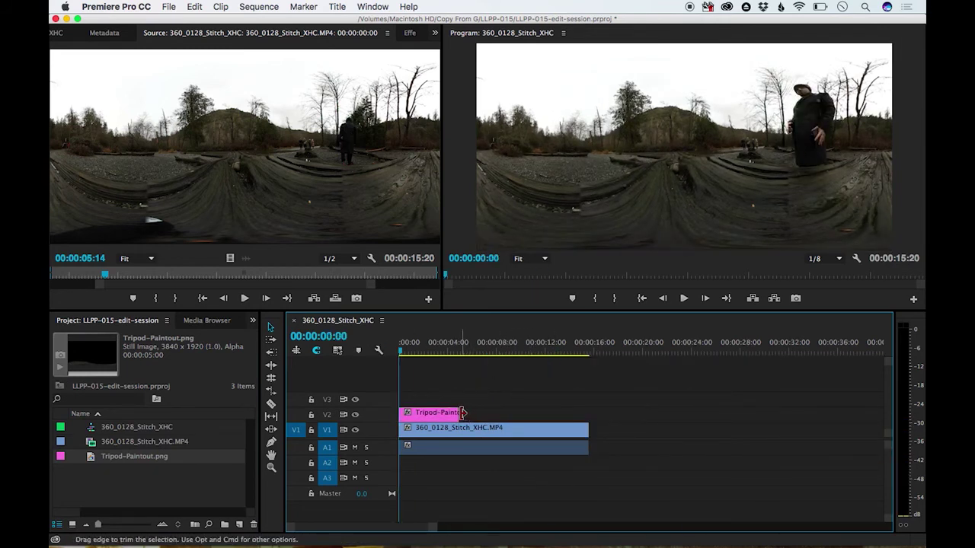
mouse_move(460, 413)
left_mouse_down()
mouse_move(625, 416)
mouse_move(591, 415)
left_mouse_up()
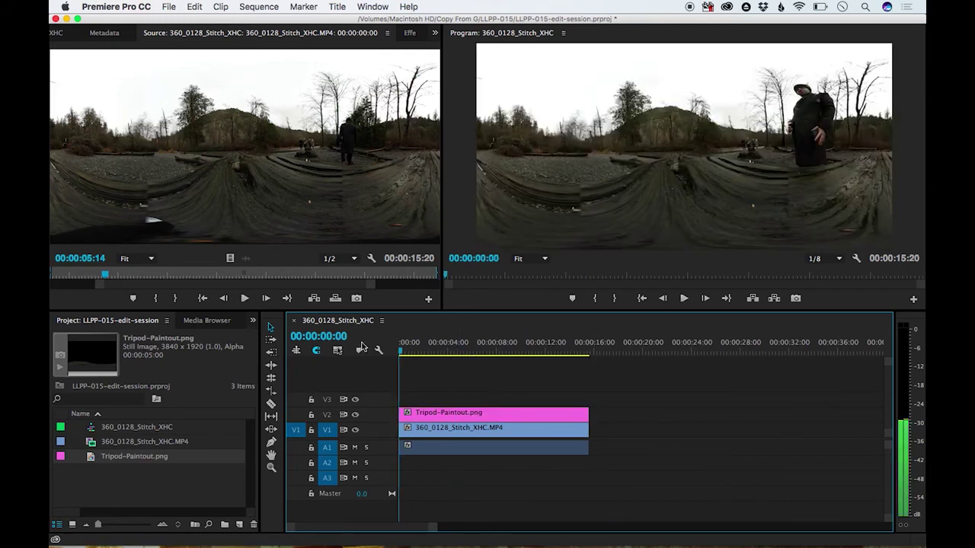
left_click(405, 415)
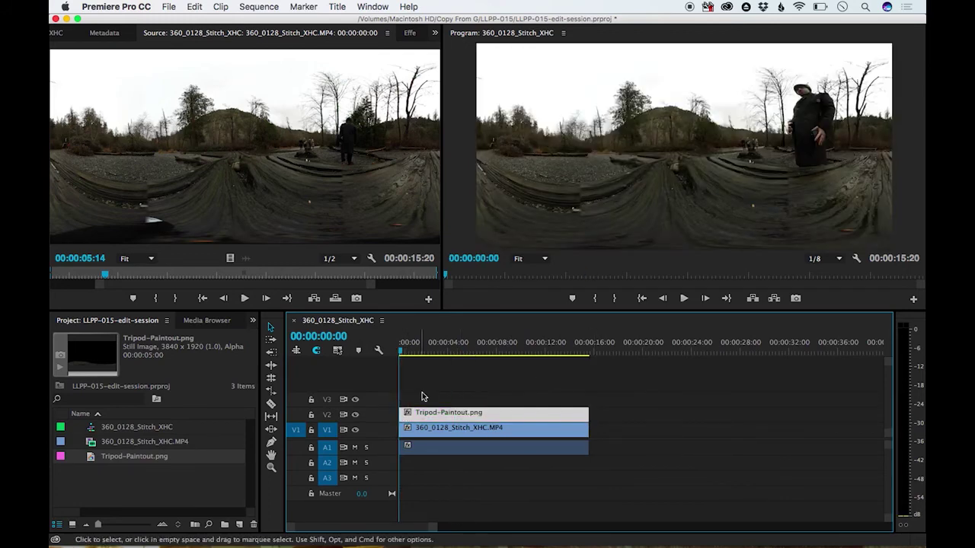
left_click(423, 397)
- Export the sequence as H.264 to 360-Clip-Retouched.mp4 and start encoding
key("super+m")
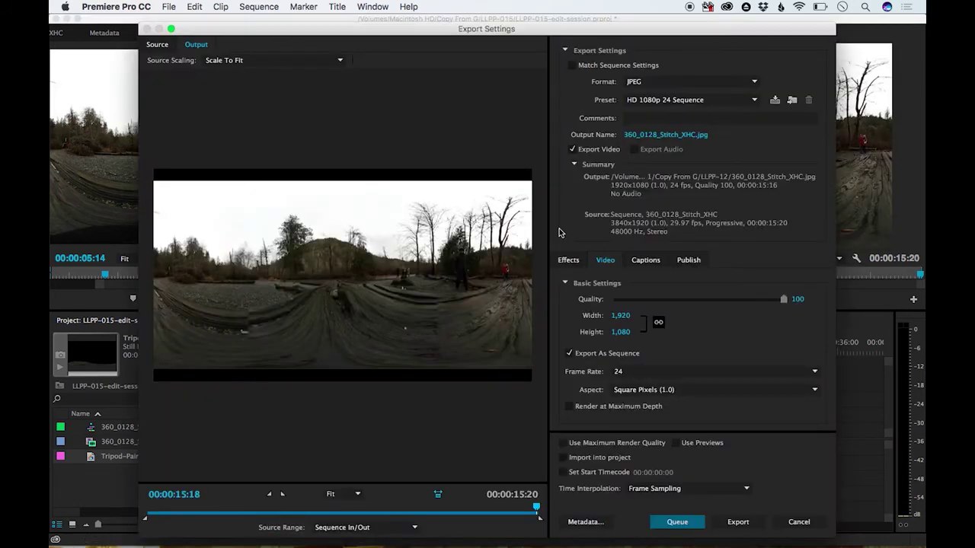
left_click(675, 84)
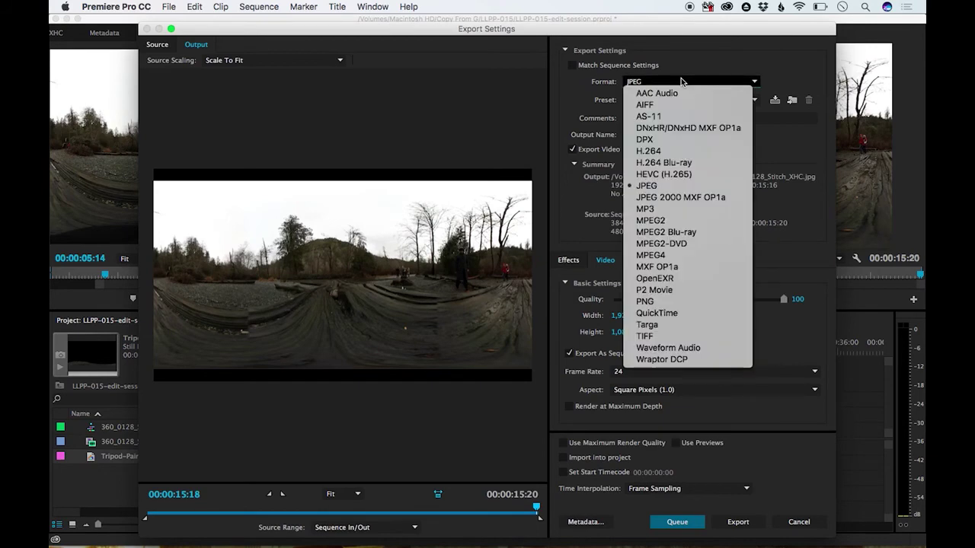
left_click(648, 151)
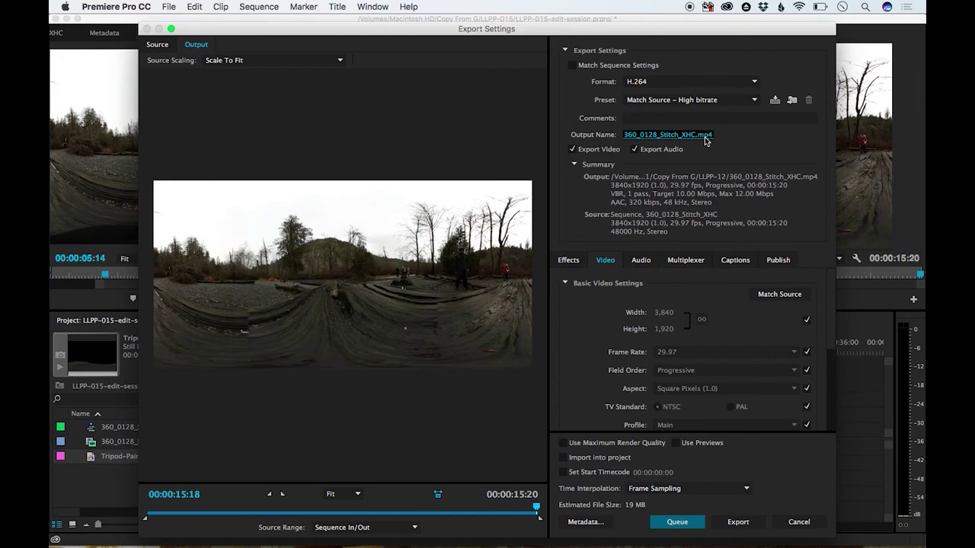
left_click(655, 134)
type("360-Clip-Retouched")
key("Return")
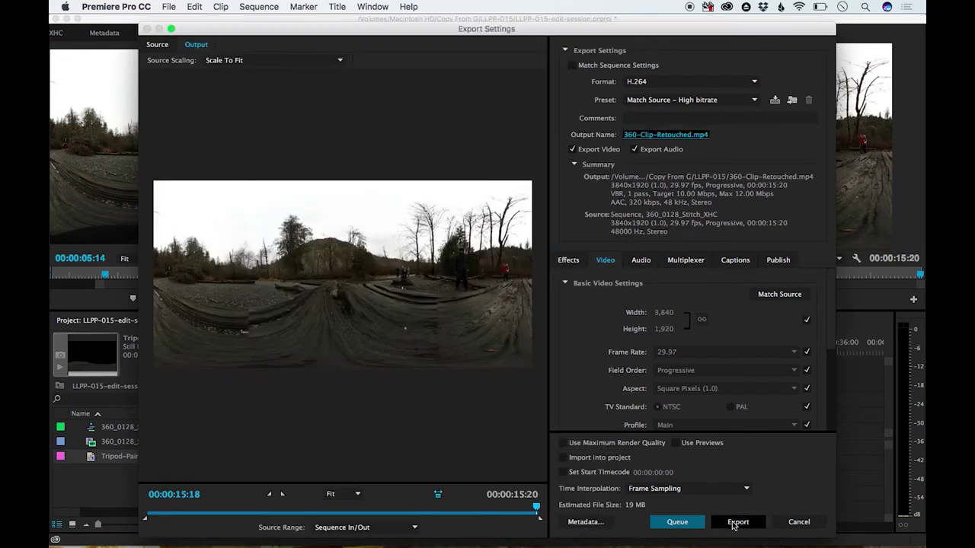
left_click(736, 523)
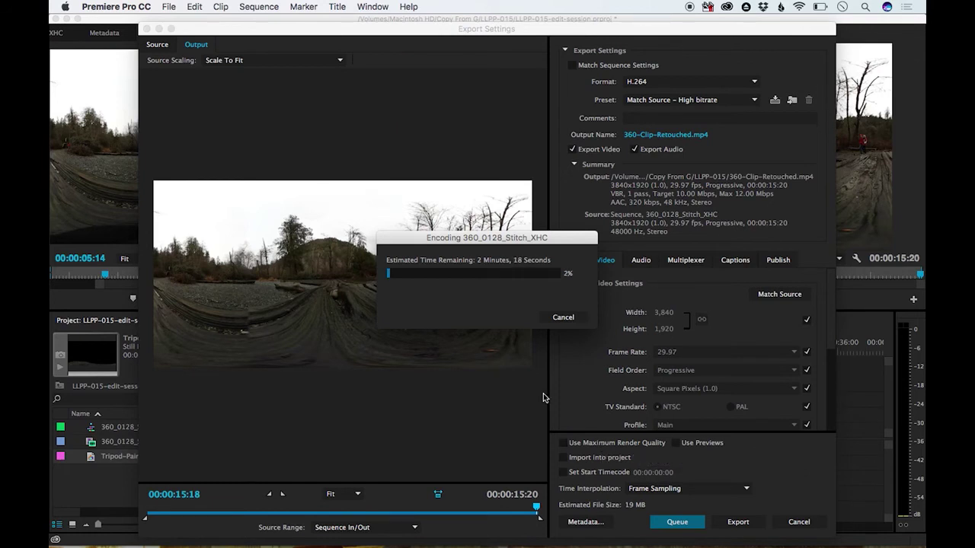
key("super+space")
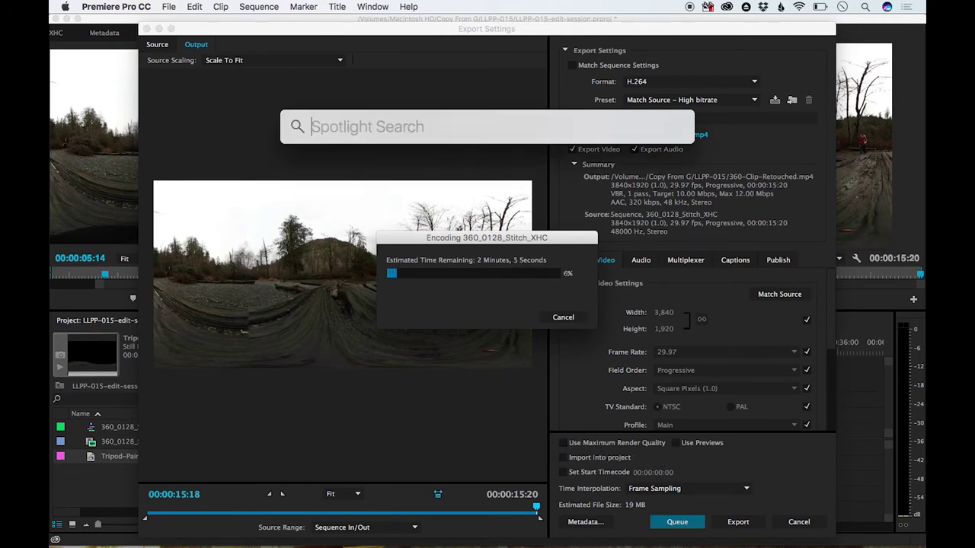
- Launch the Spatial Media Metadata Injector and move its window to the centre of the screen
type("spat")
key("Return")
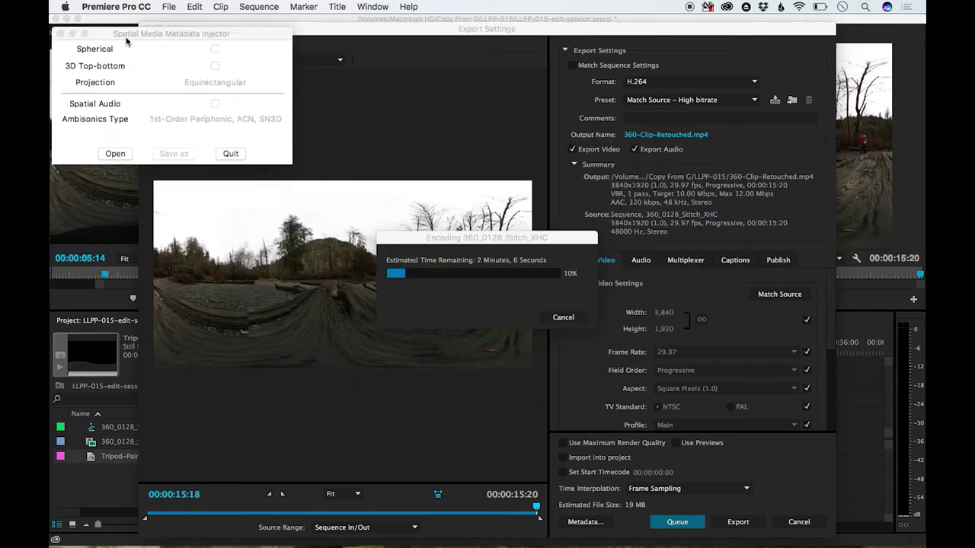
left_click_drag(151, 19, 149, 220)
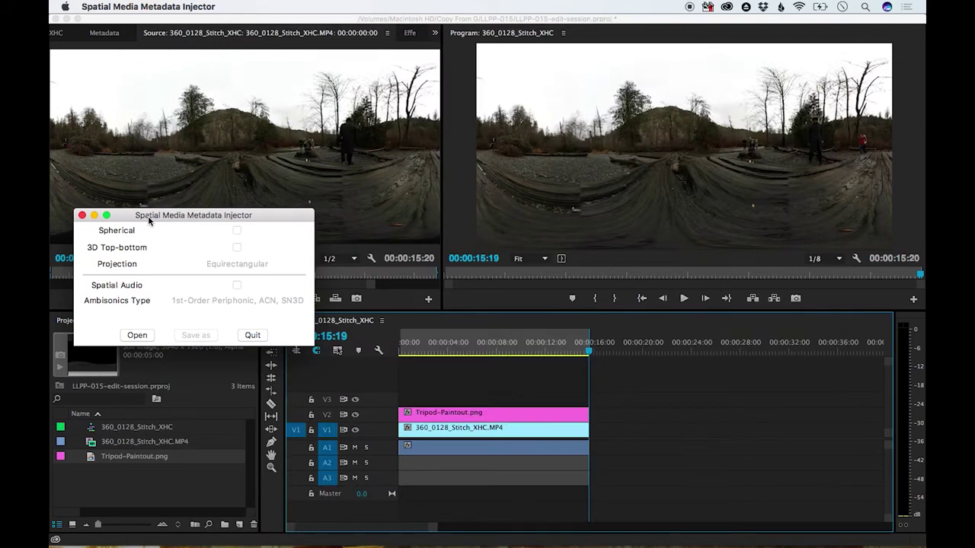
left_click_drag(201, 217, 502, 200)
- Load 360-Clip-Retouched.mp4, mark it Spherical, save the injected copy, and quit the injector
left_click(438, 320)
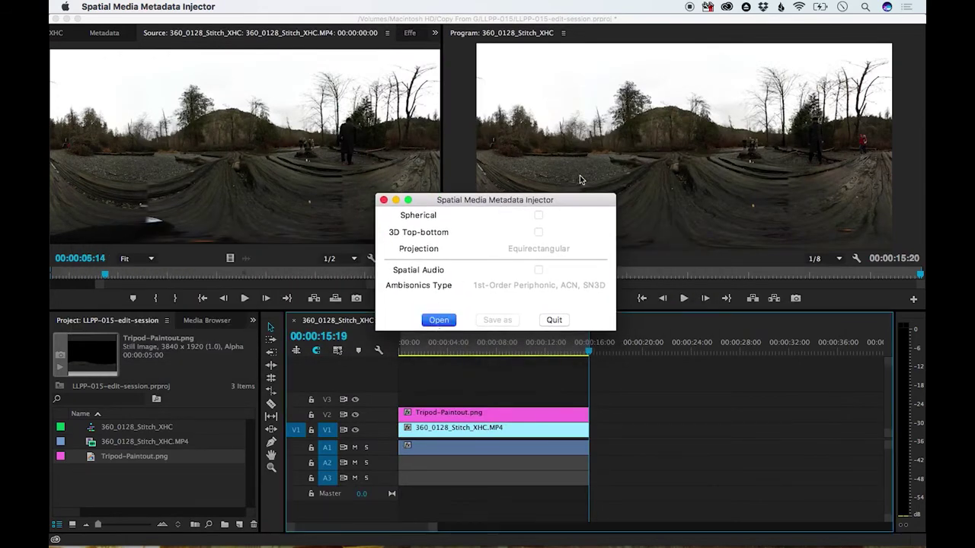
left_click(454, 137)
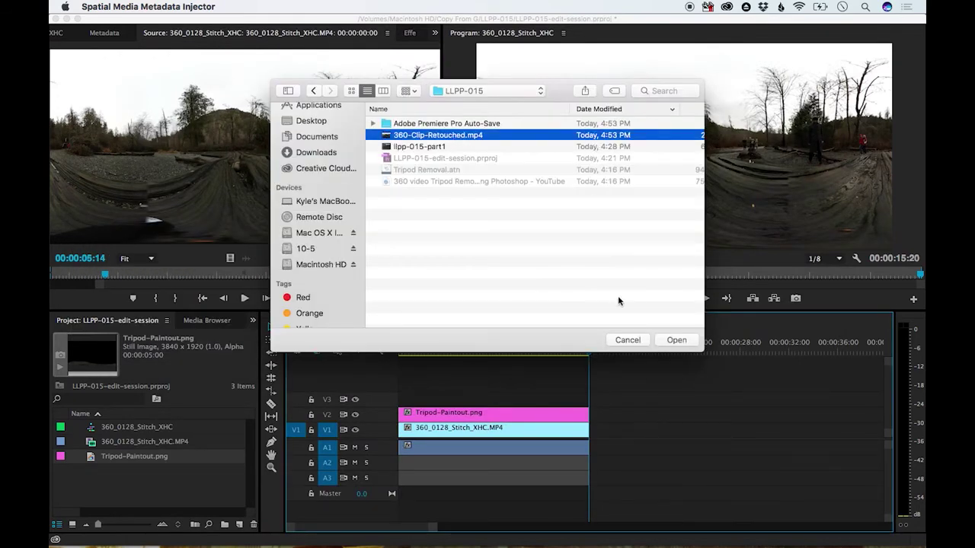
left_click(671, 343)
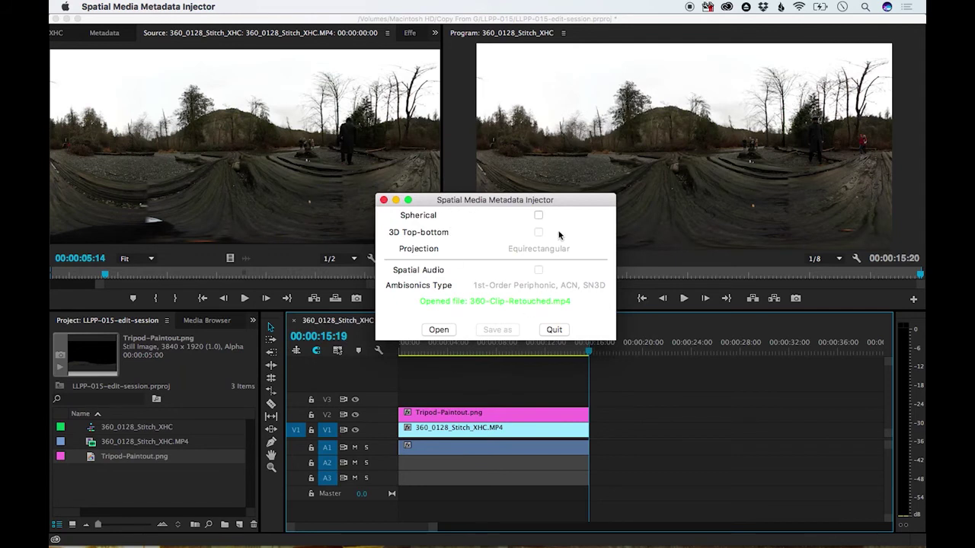
left_click(538, 216)
left_click(497, 330)
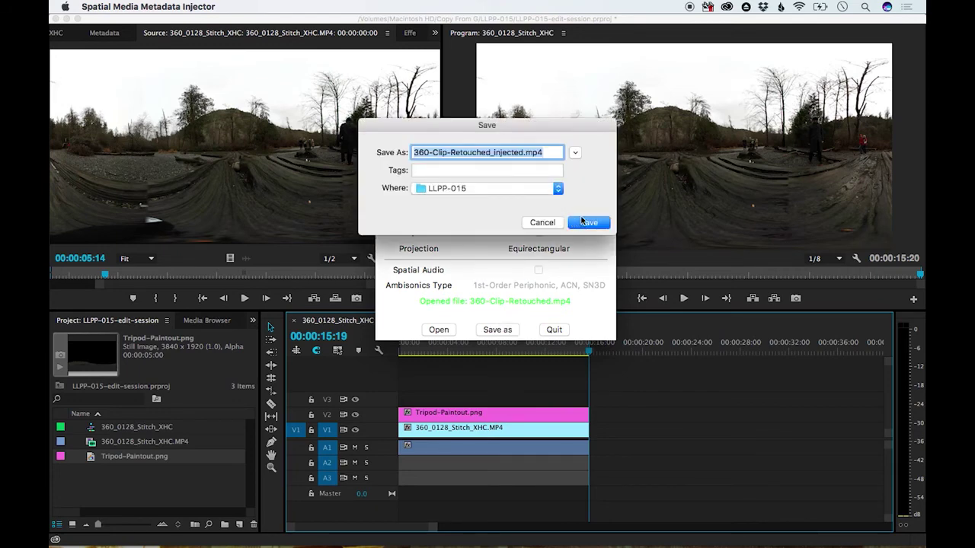
left_click(588, 222)
key("super+q")
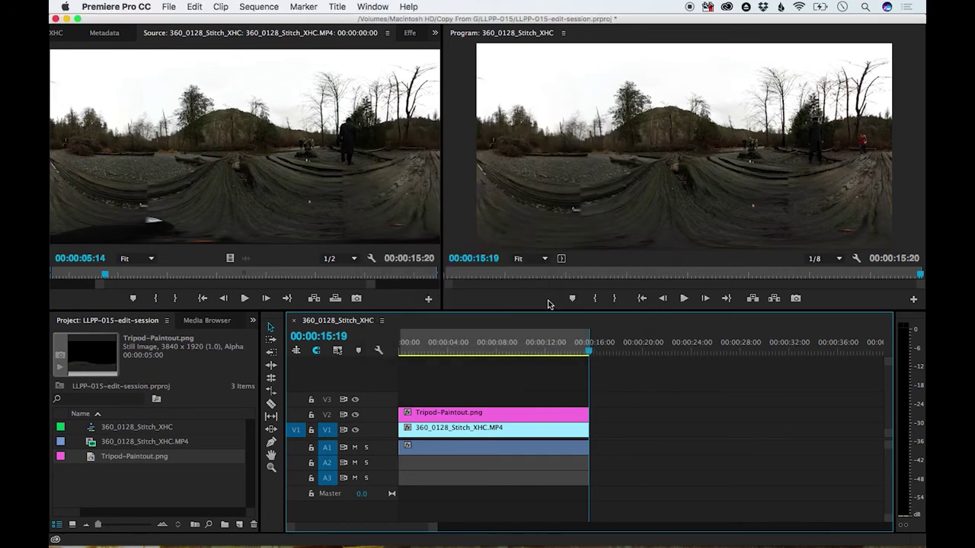
key("super+space")
- Launch Chrome, upload 360-Clip-Retouched_injected.mp4 to YouTube, and open its watch page
type("chrome")
key("Return")
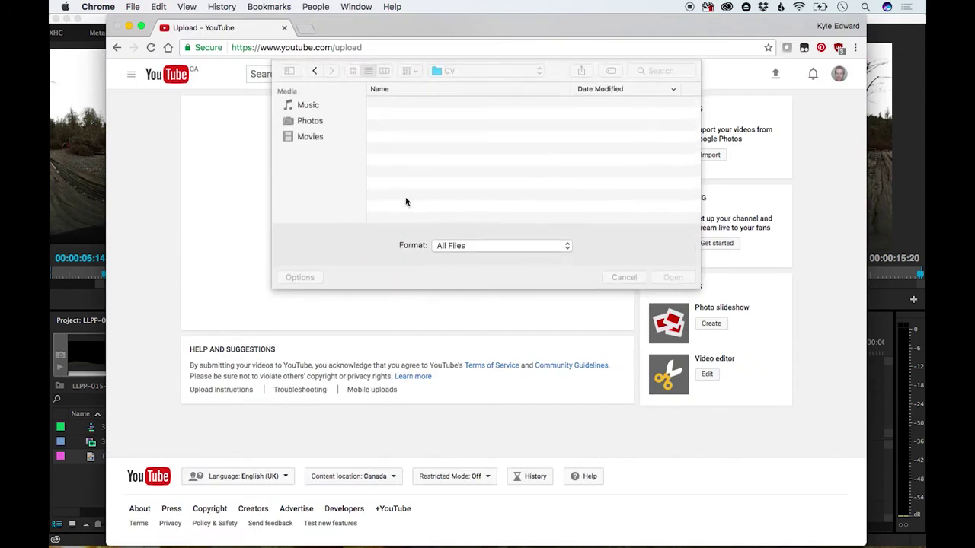
double_click(456, 106)
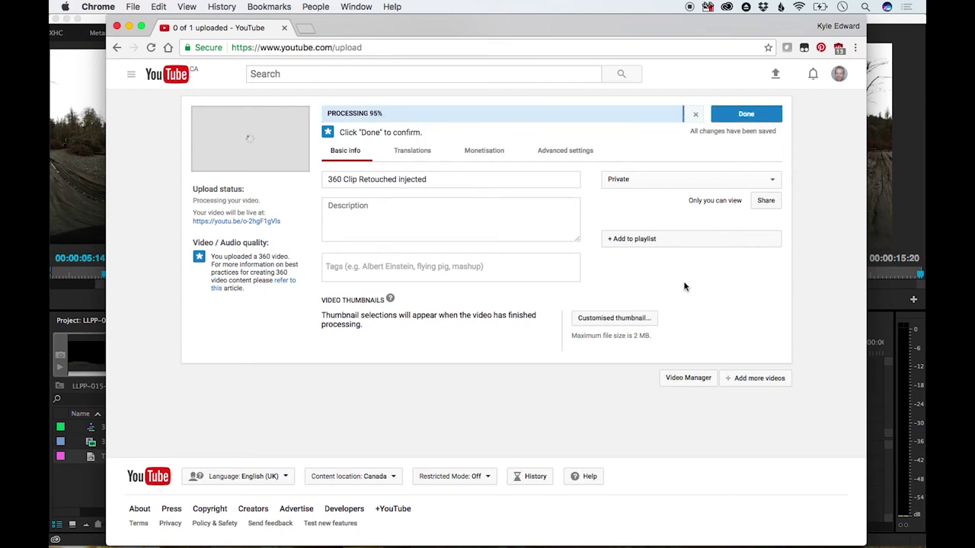
left_click(242, 222)
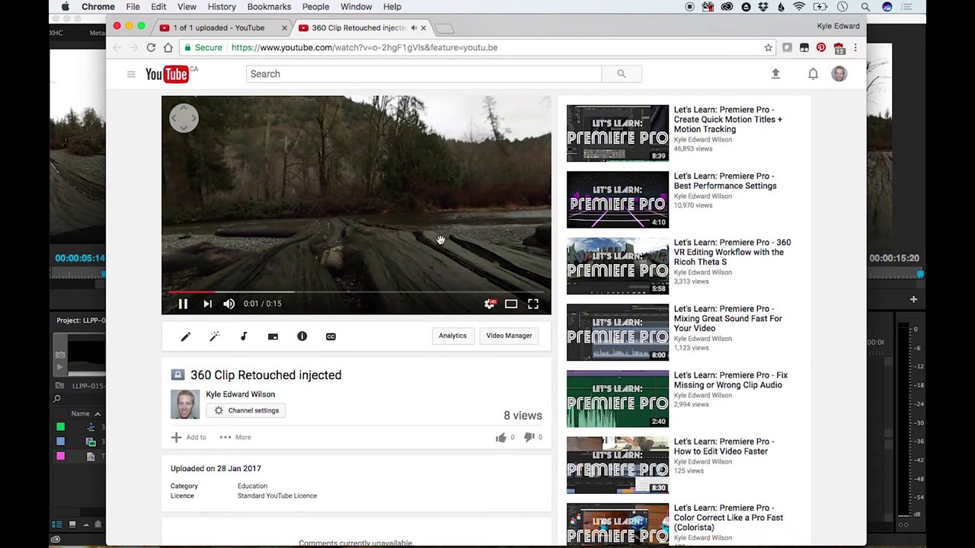
- Tilt the 360 view down to the ground beneath the camera, then back up to the riverbank
left_click_drag(440, 240, 333, 145)
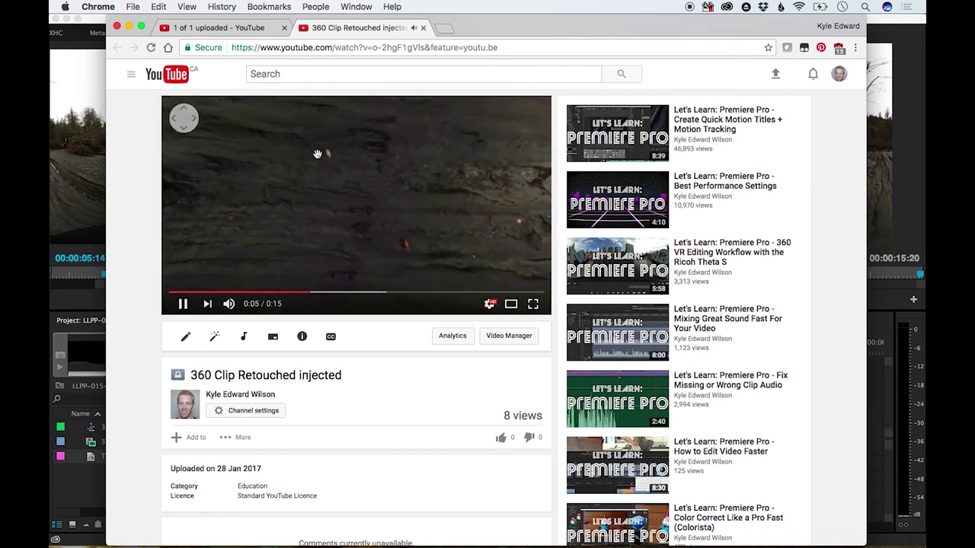
left_click_drag(383, 98, 358, 228)
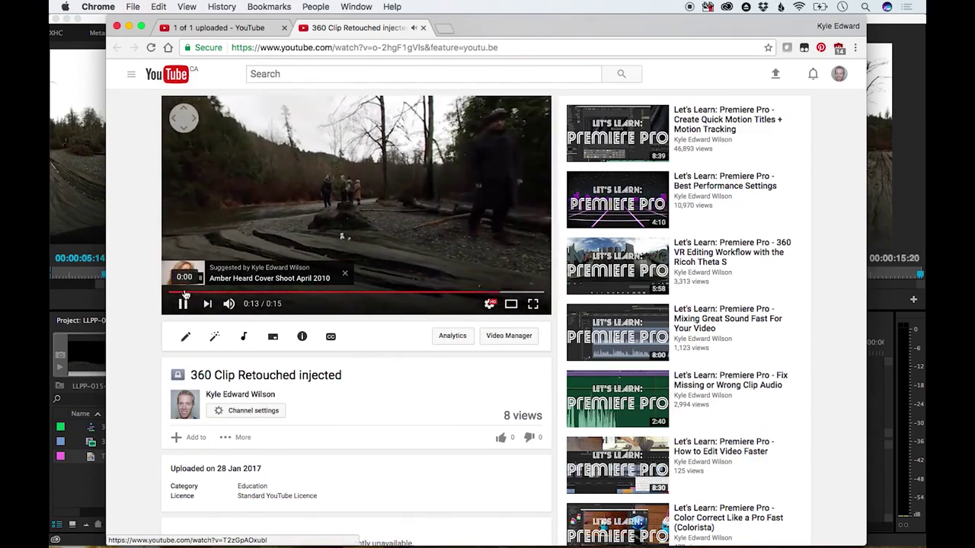